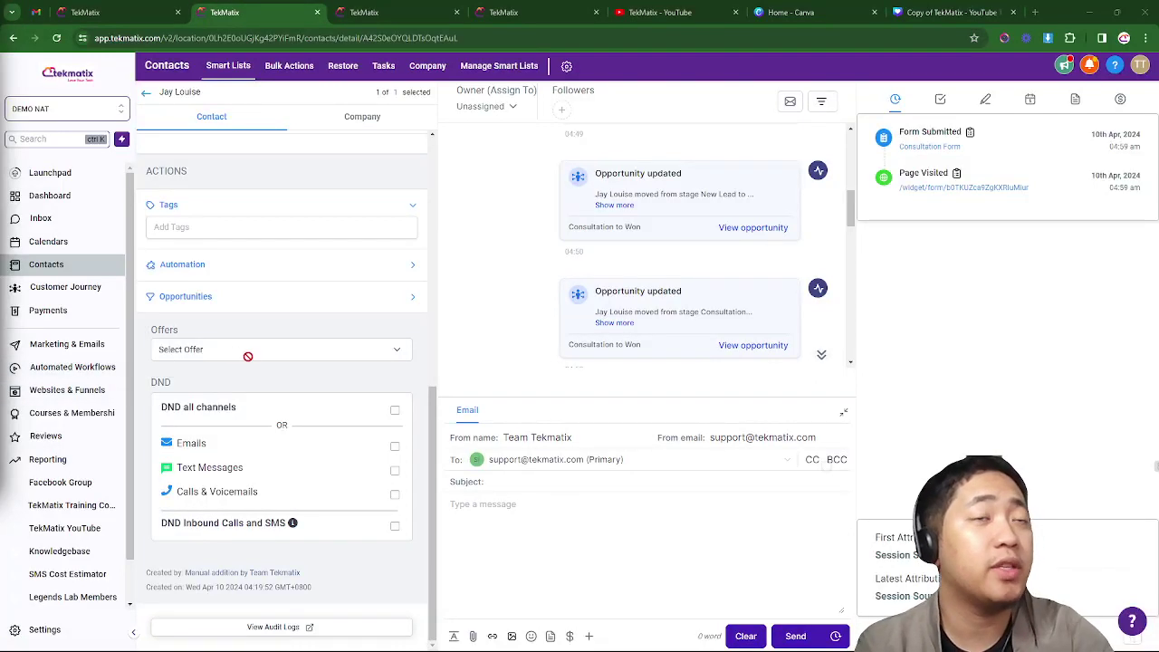
# - Switch to the Consultation to Won opportunities board, where every stage from New Lead to Stale is empty
pyautogui.click(174, 9)
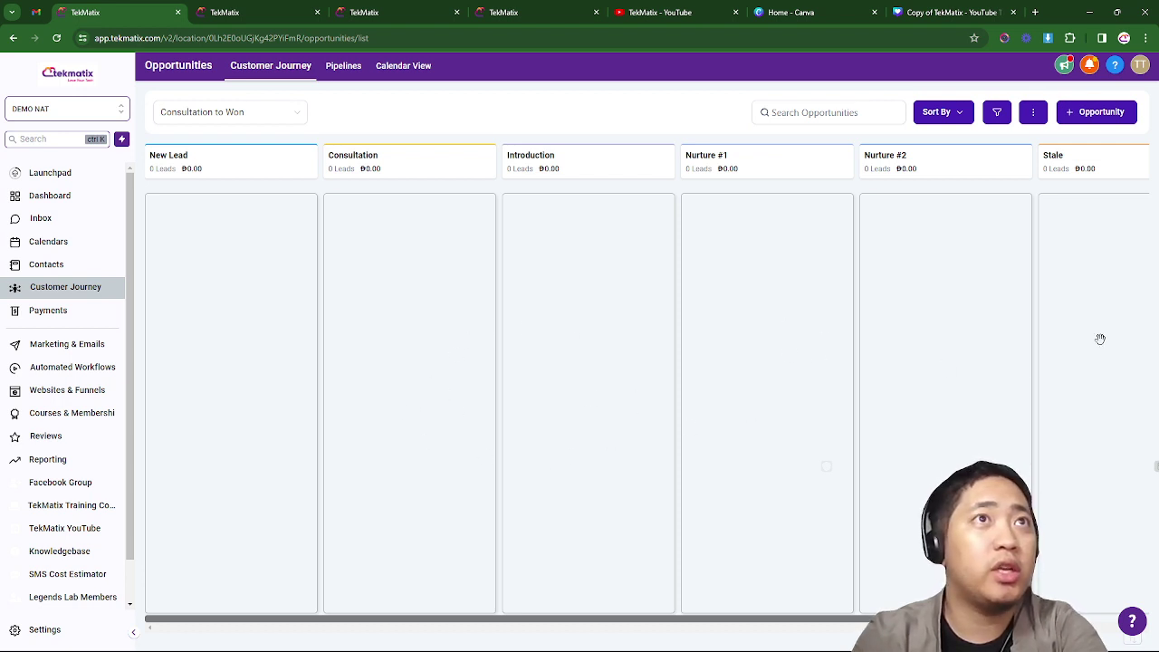
# - Review the contact's page and the Contacts list, then bring up the New Lead workflow
pyautogui.click(280, 7)
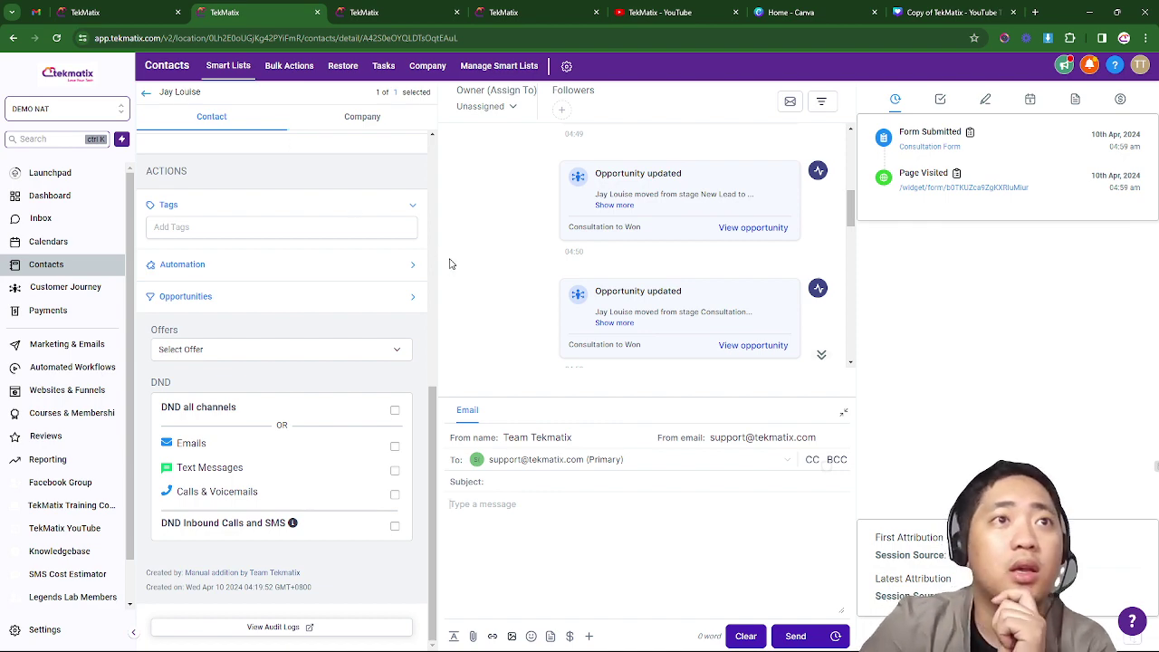
pyautogui.scroll(5, 308, 351)
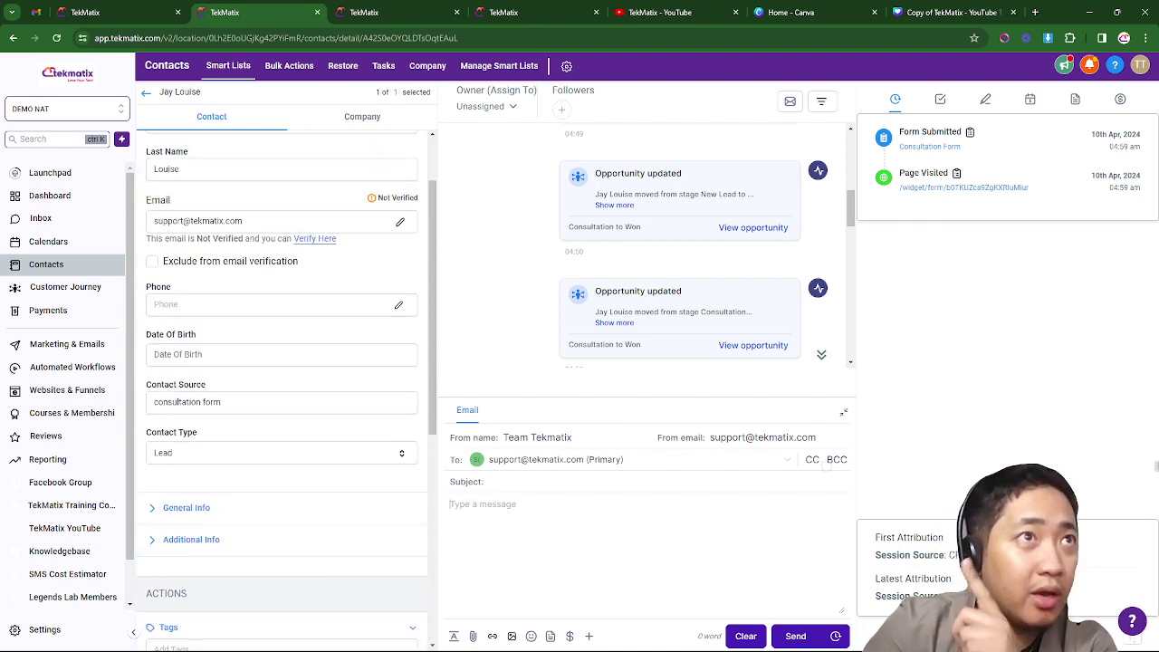
pyautogui.scroll(-5, 281, 381)
pyautogui.click(384, 12)
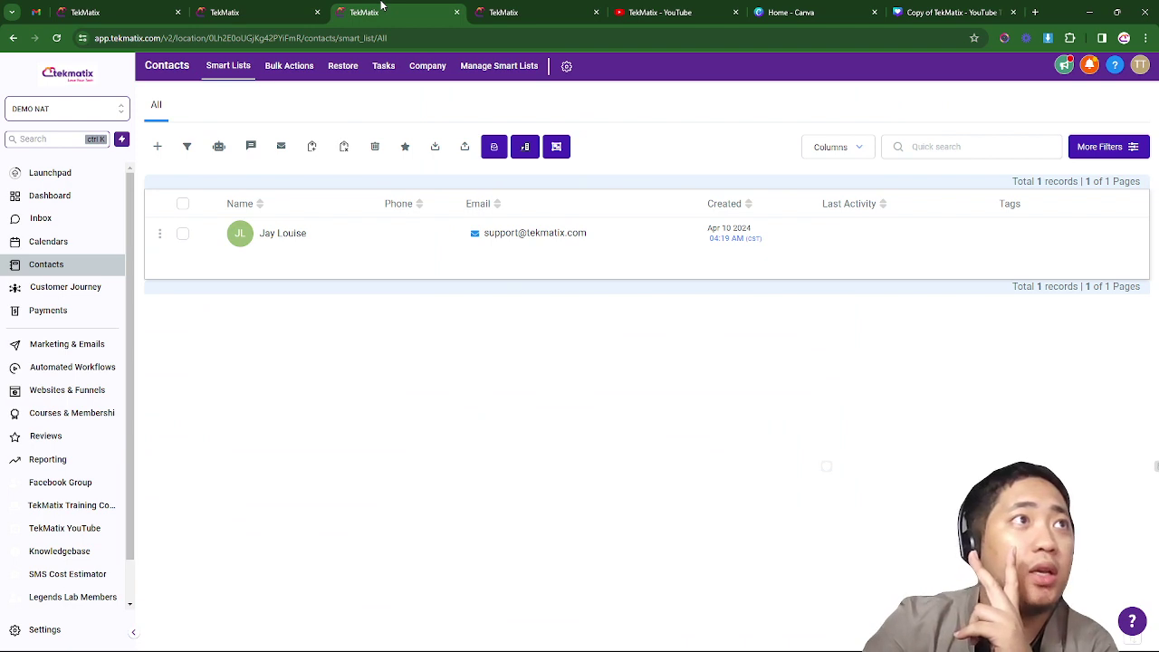
pyautogui.click(183, 234)
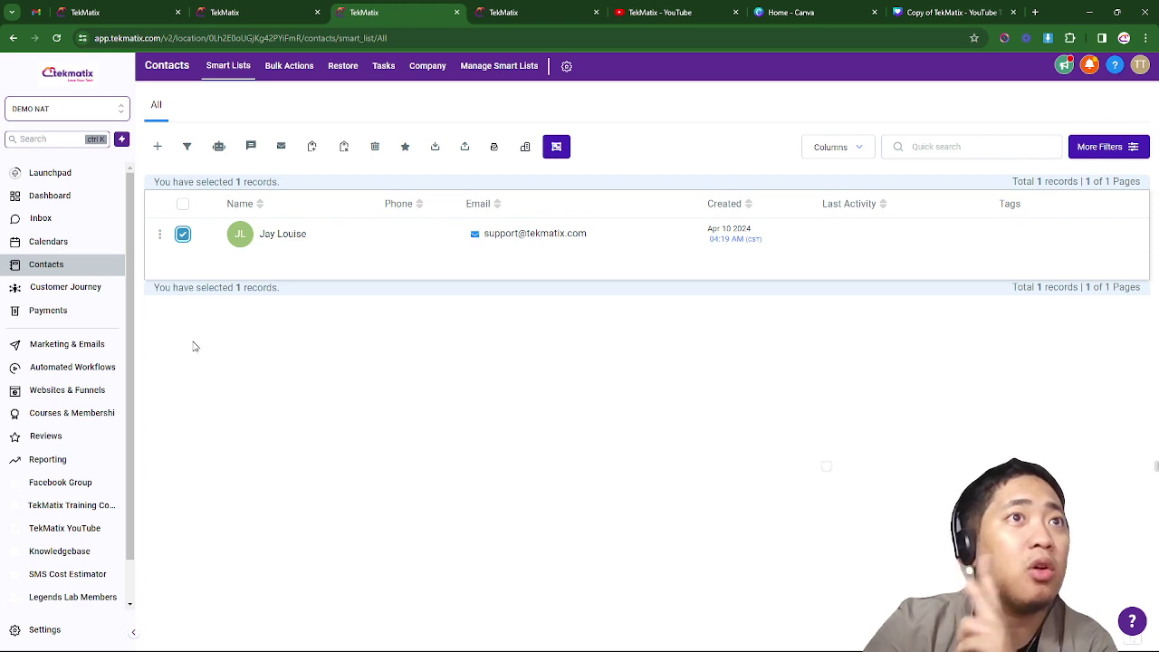
pyautogui.click(181, 236)
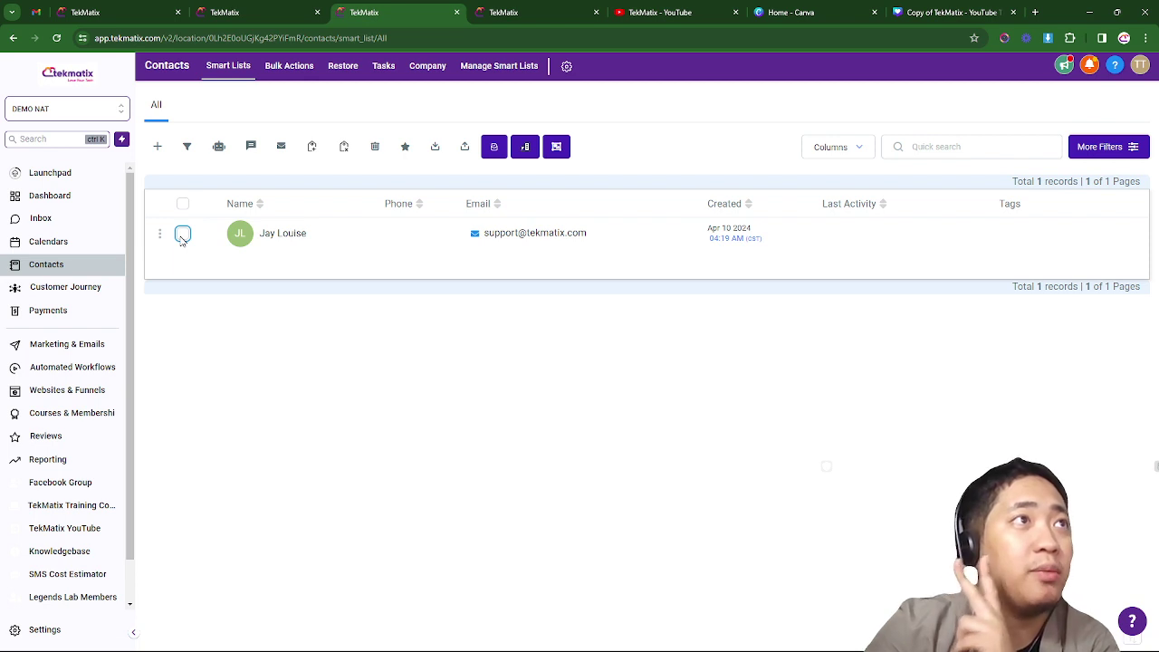
pyautogui.click(543, 9)
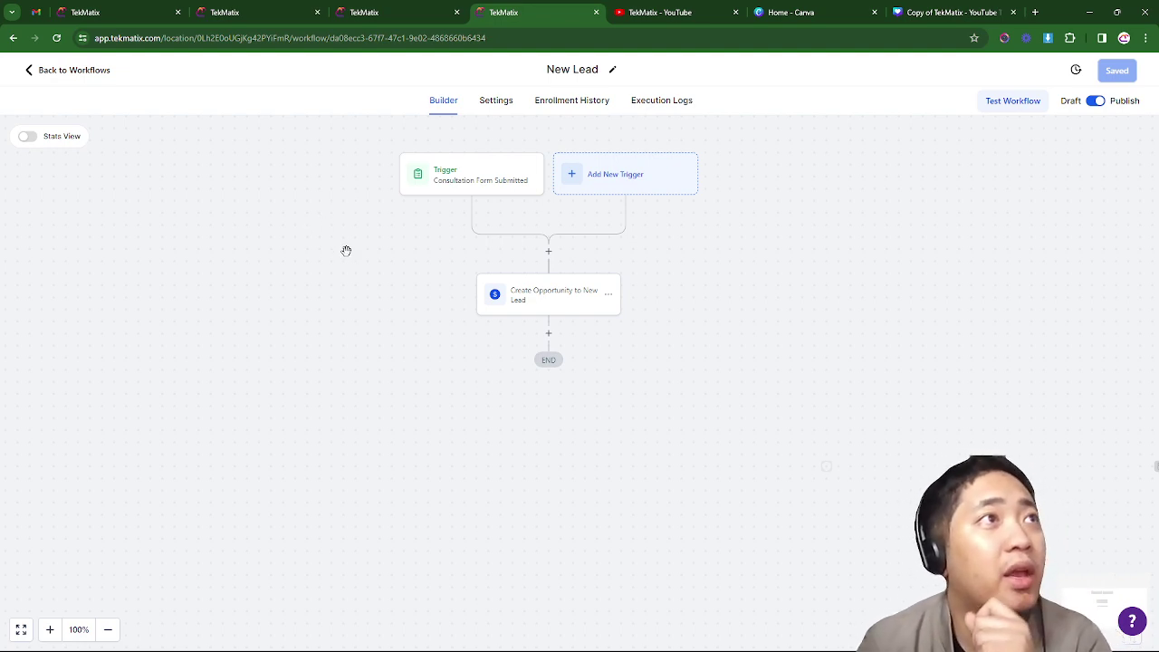
# - Glance at the opportunities board, then return to the contact's page and its opportunity activity log
pyautogui.moveTo(341, 262); pyautogui.dragTo(338, 263)
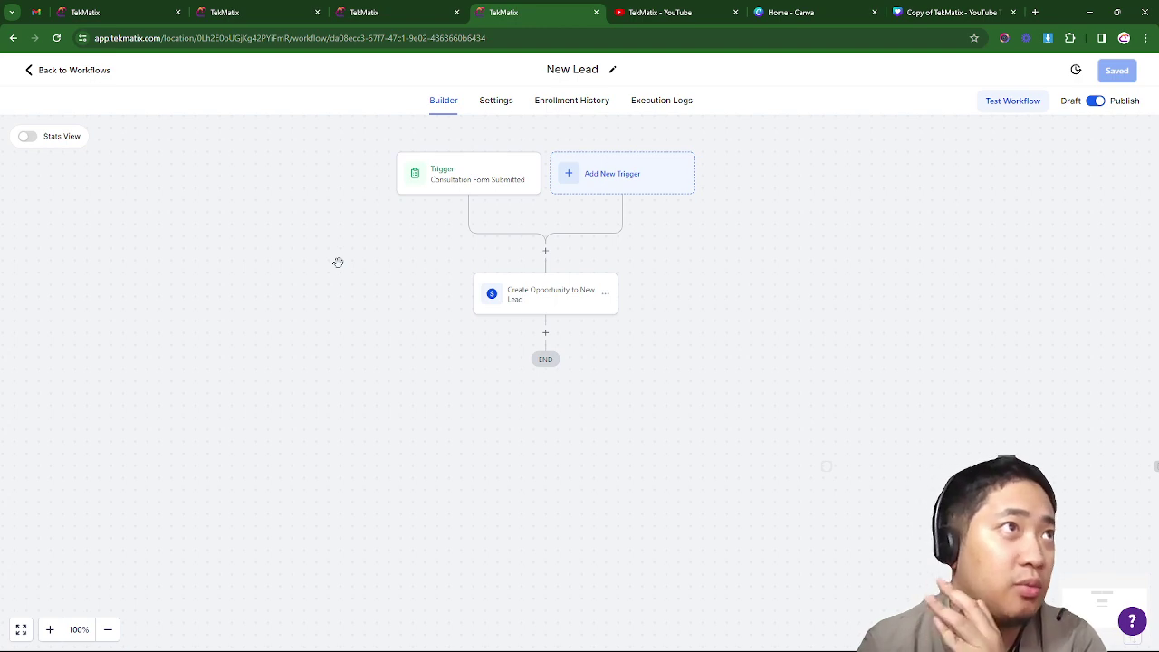
pyautogui.click(132, 8)
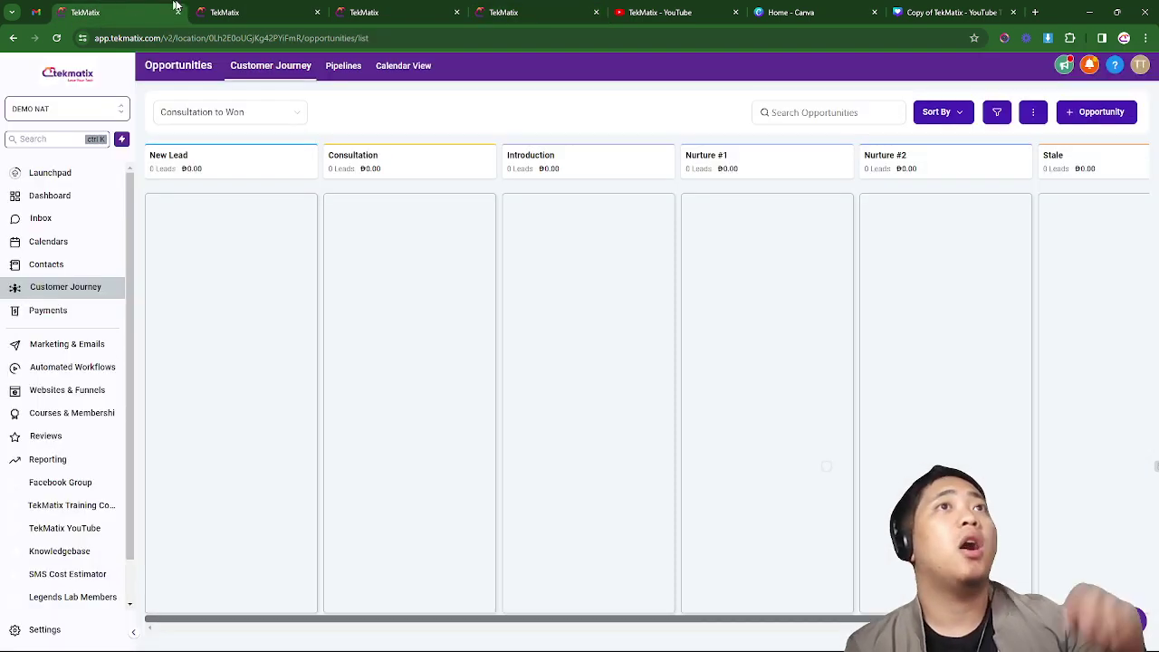
pyautogui.click(219, 6)
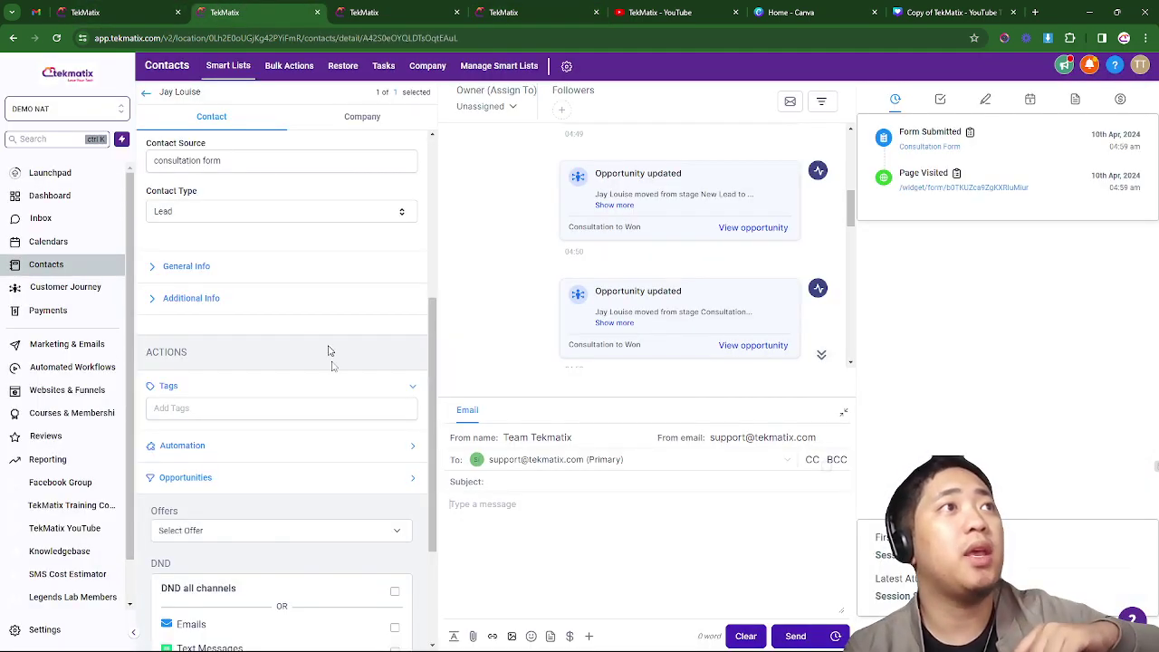
pyautogui.scroll(-2, 333, 373)
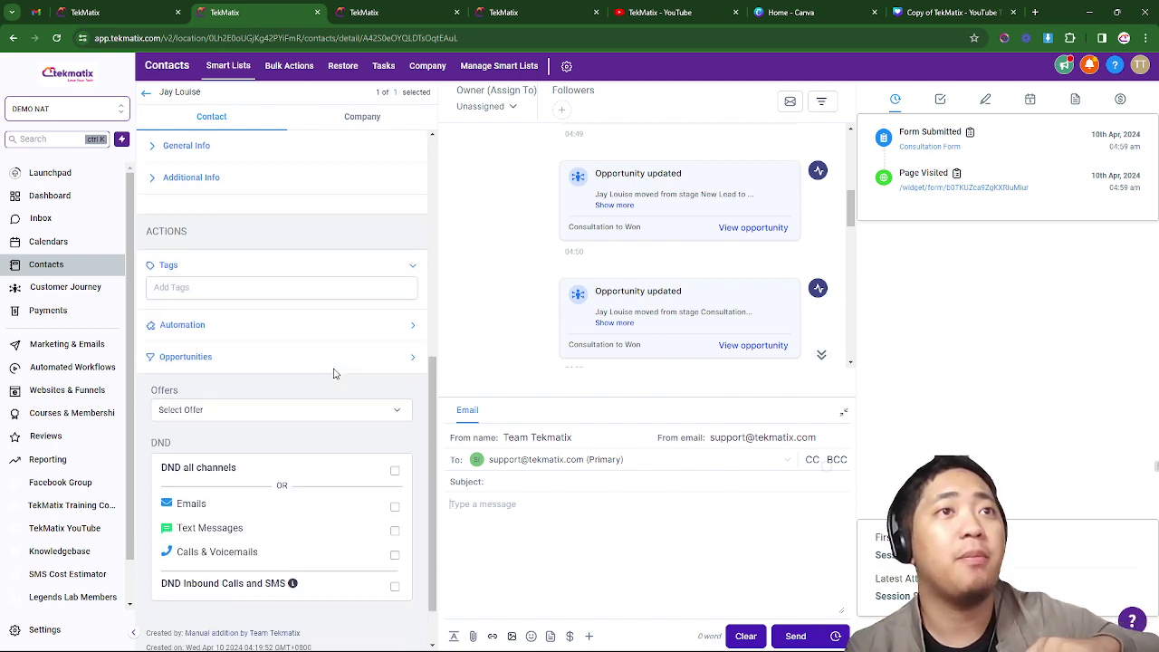
pyautogui.scroll(8, 333, 373)
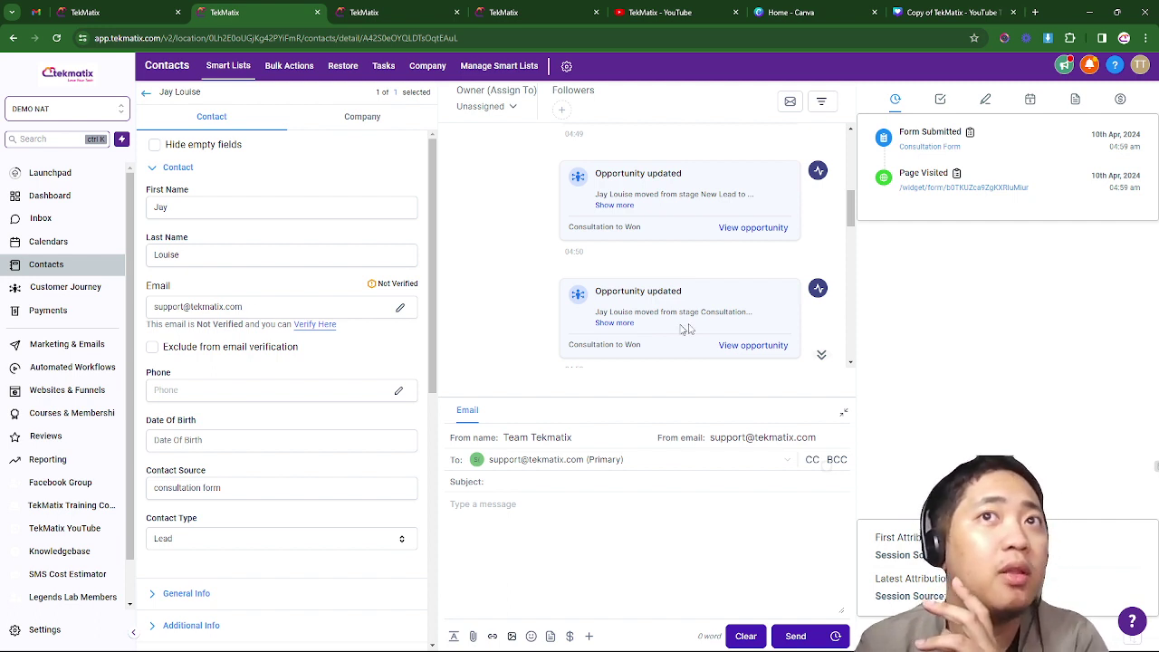
pyautogui.scroll(-5, 683, 324)
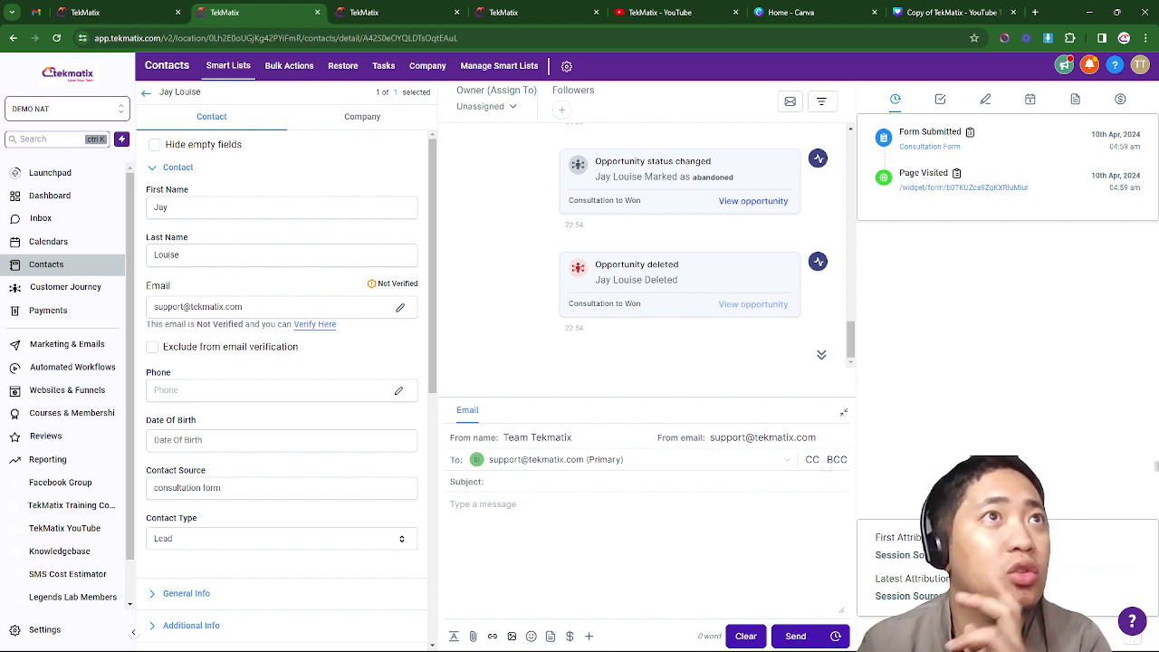
# - Expand the contact's Opportunities section and add one, prefilled with Consultation to Won and New Lead
pyautogui.scroll(-4, 299, 262)
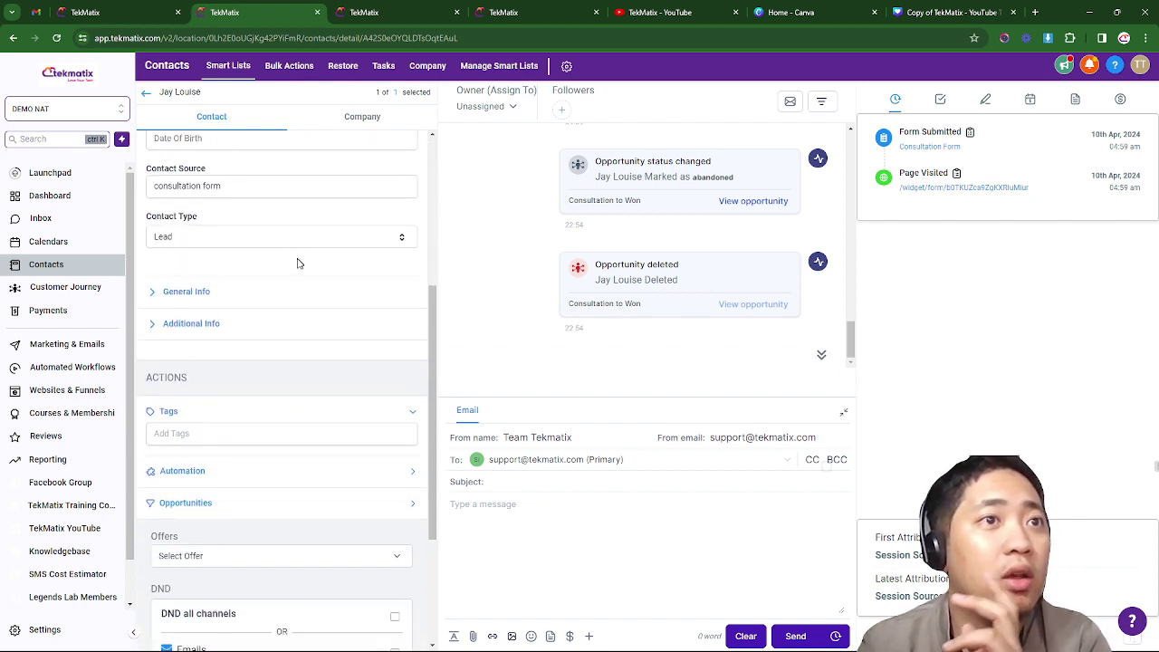
pyautogui.scroll(-1, 298, 264)
pyautogui.scroll(-1, 296, 268)
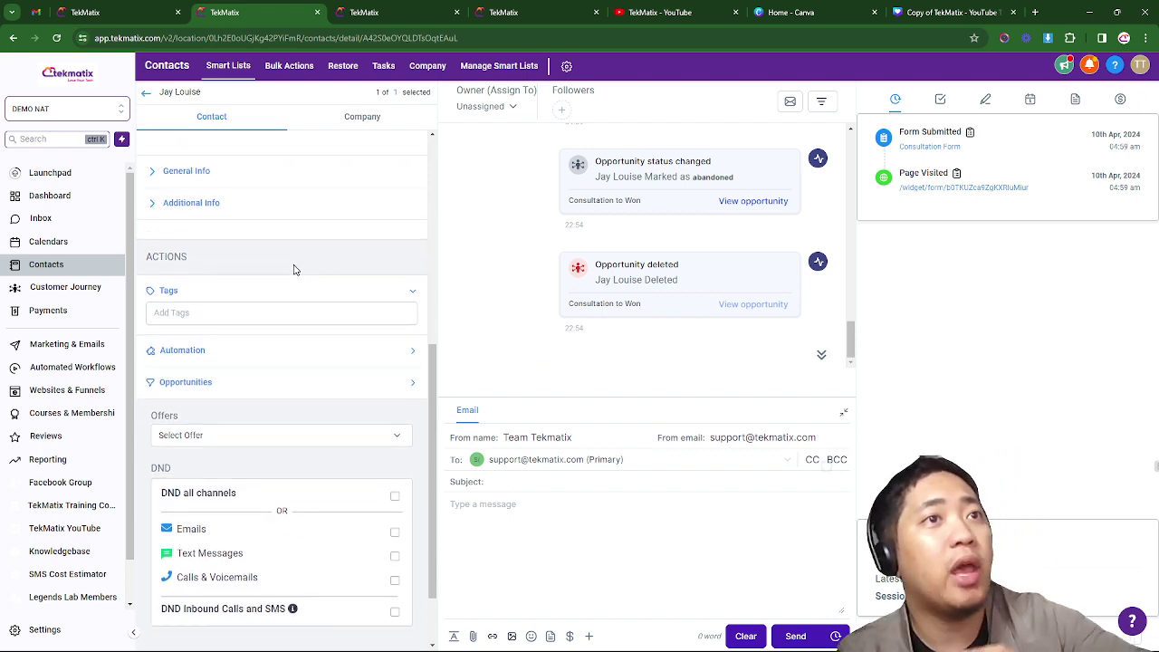
pyautogui.click(291, 389)
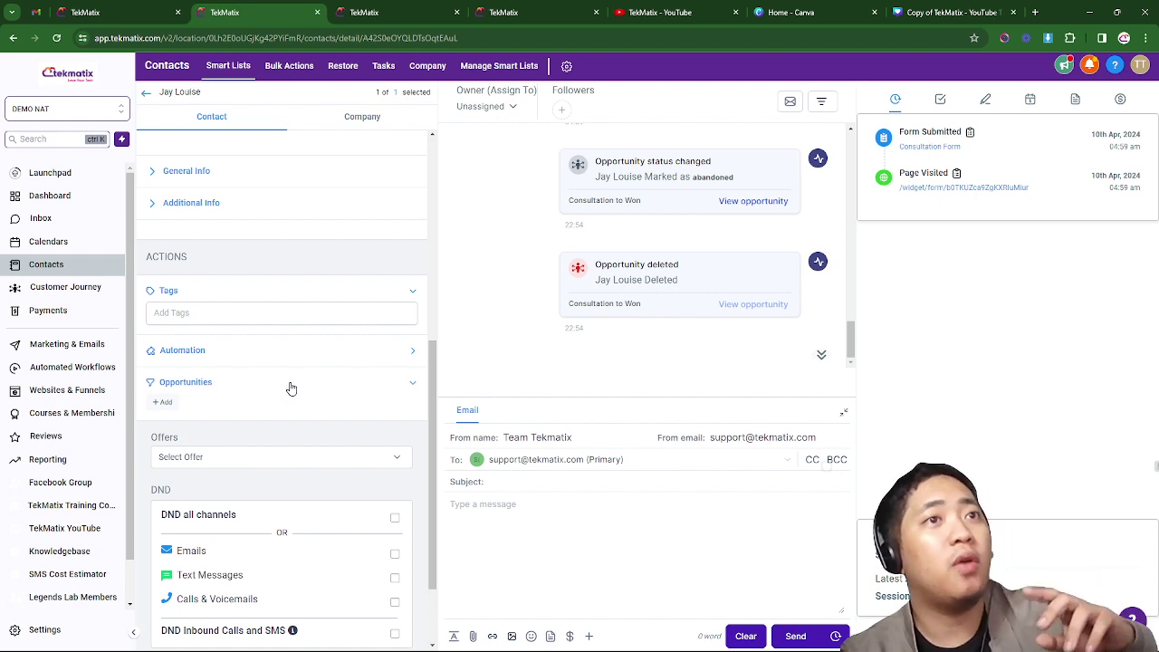
pyautogui.click(164, 402)
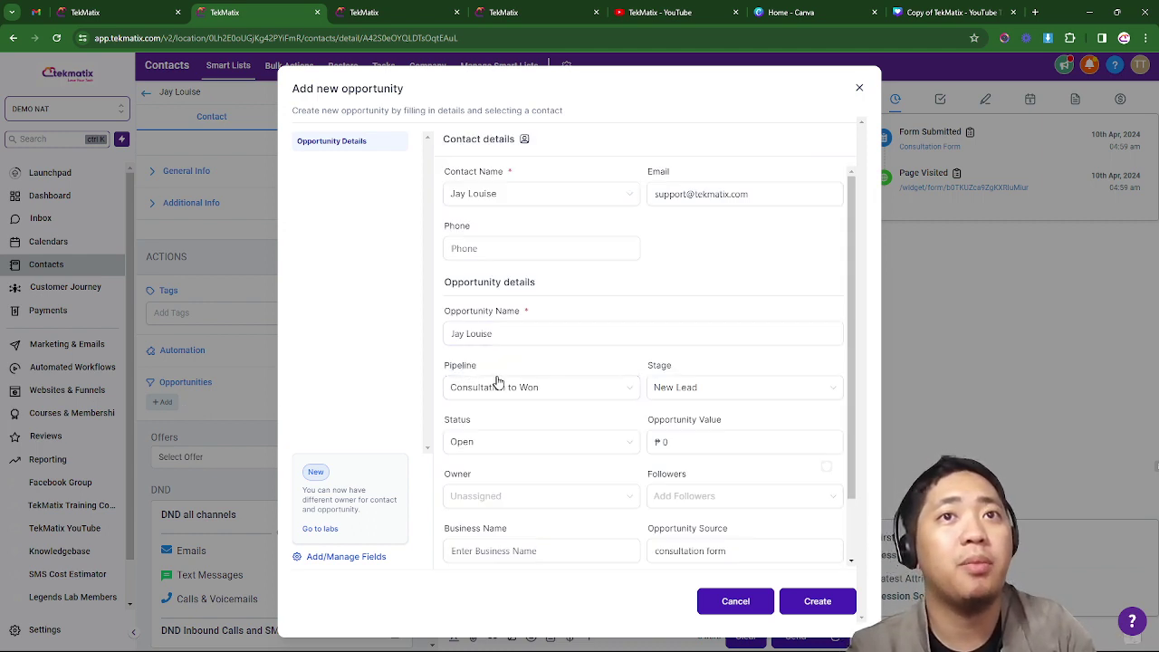
# - Create the opportunity in pipeline Consultation to Won, stage New Lead, and close the editor unchanged
pyautogui.click(503, 391)
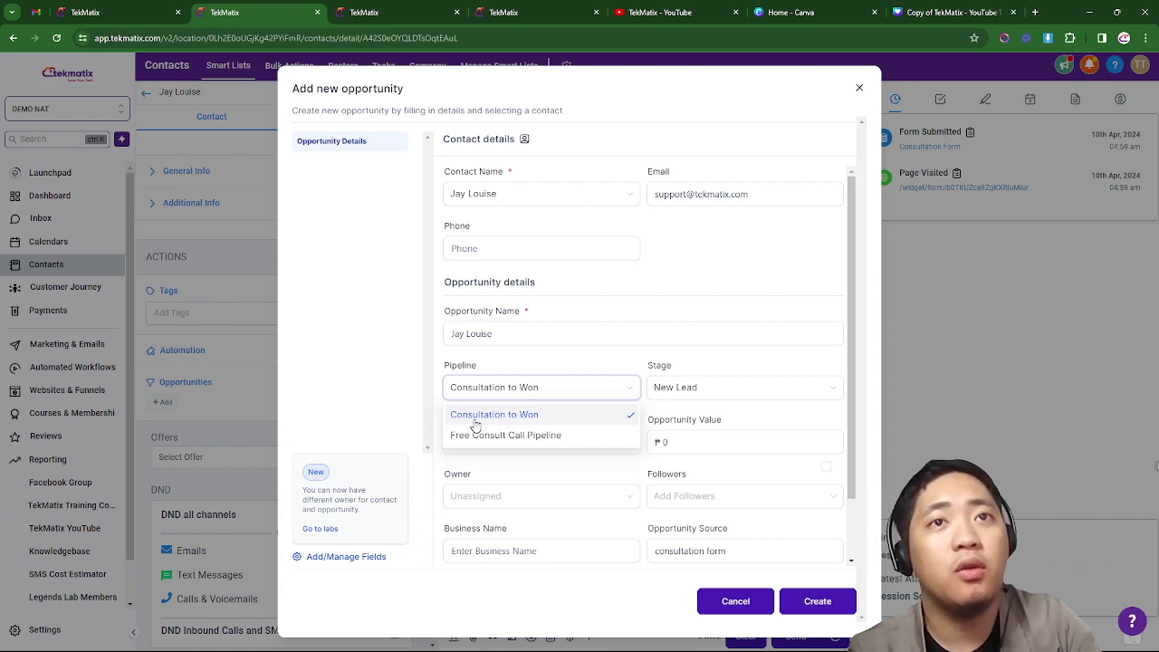
pyautogui.click(473, 418)
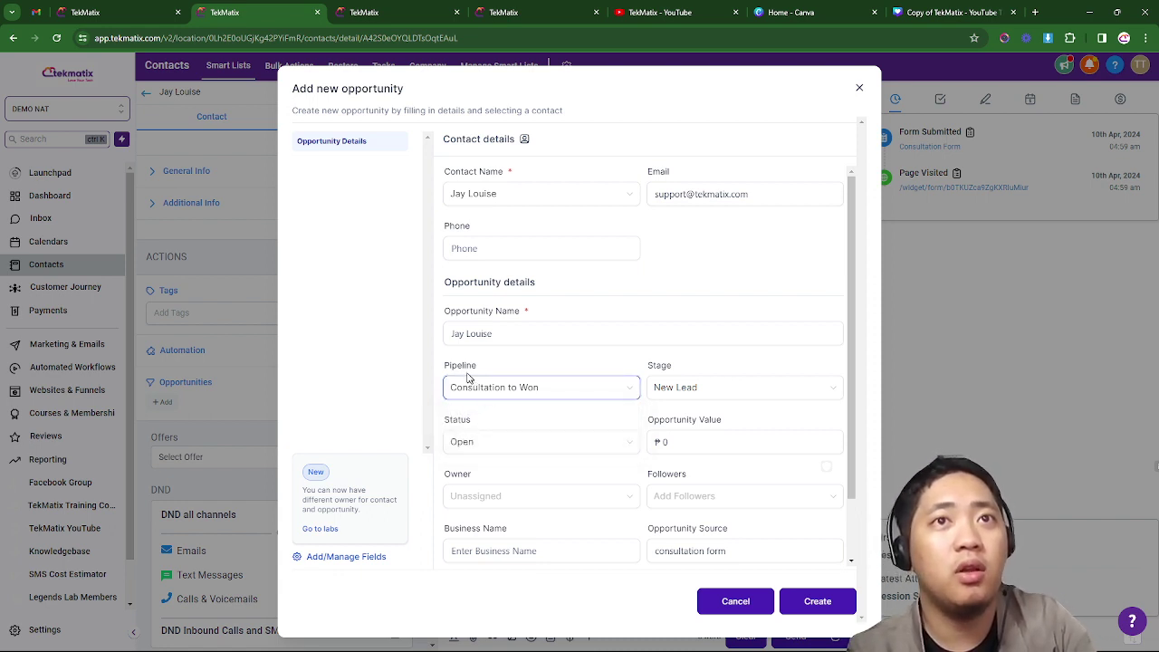
pyautogui.click(675, 389)
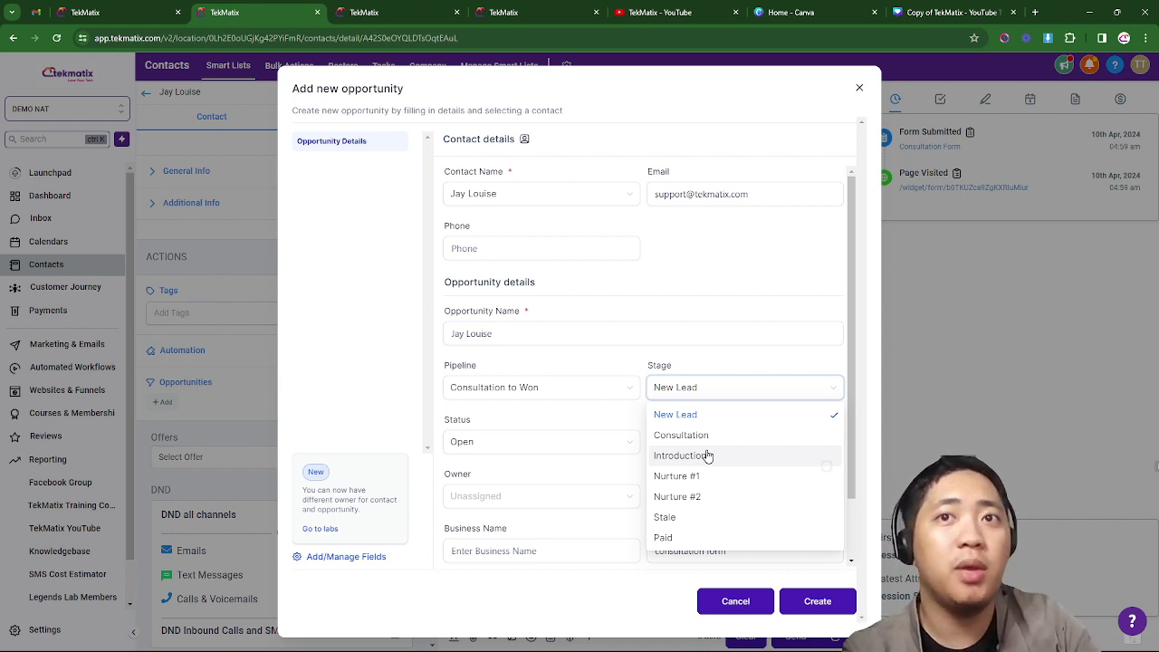
pyautogui.click(680, 387)
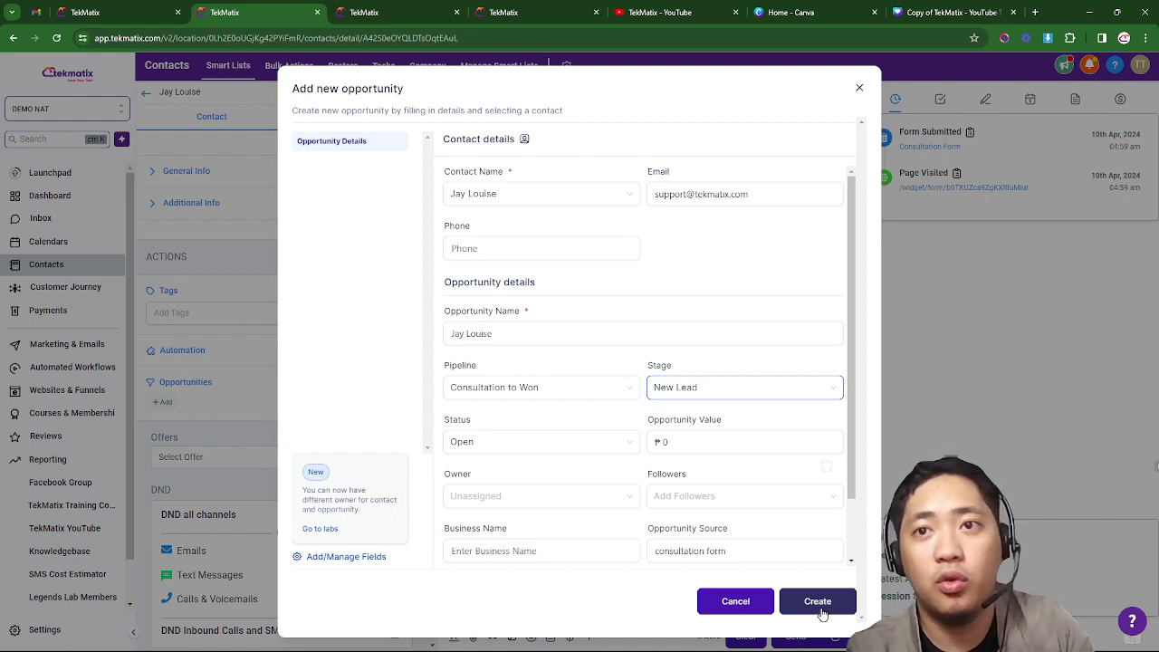
pyautogui.click(820, 608)
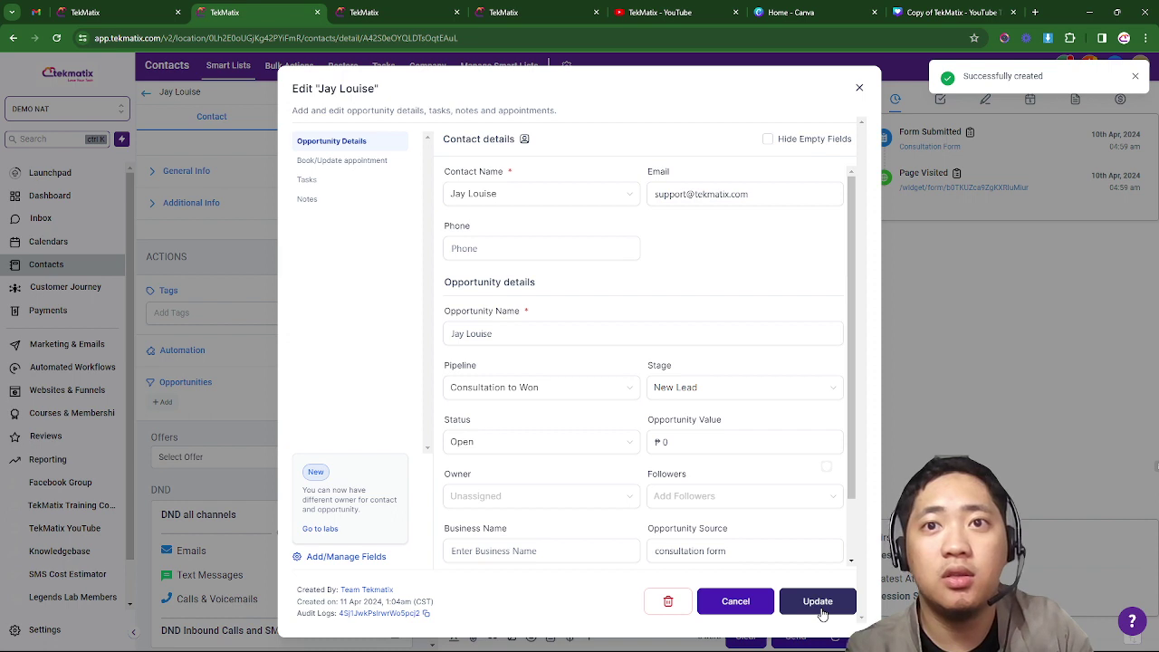
pyautogui.click(748, 612)
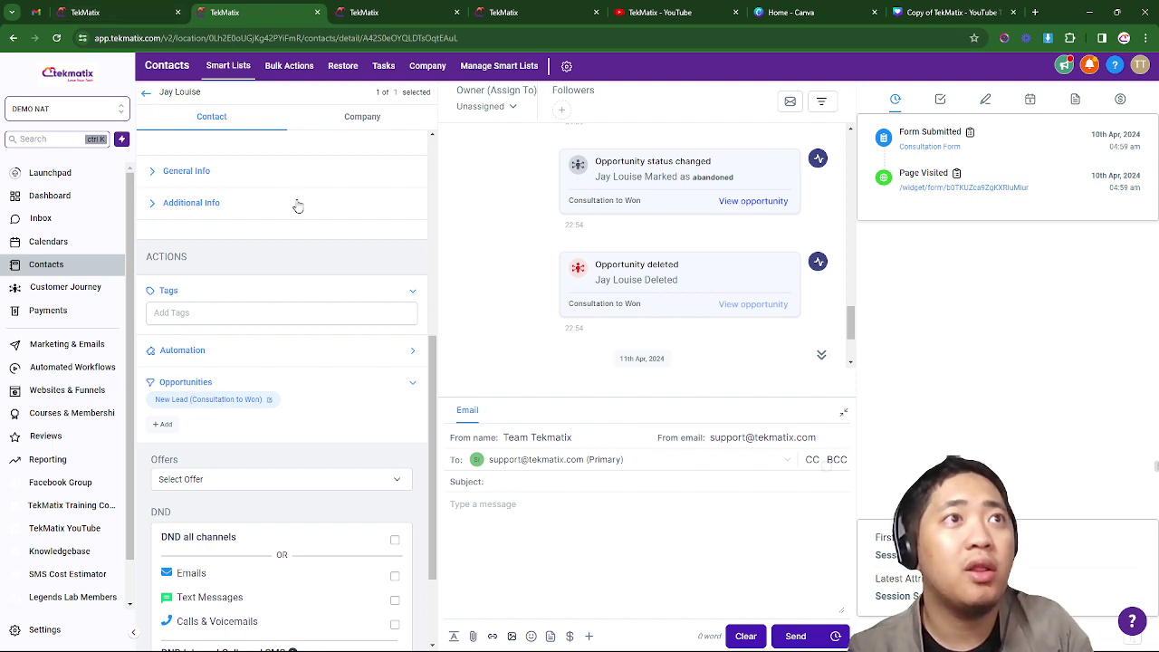
pyautogui.hotkey('ctrl', 'shift', 'Tab')
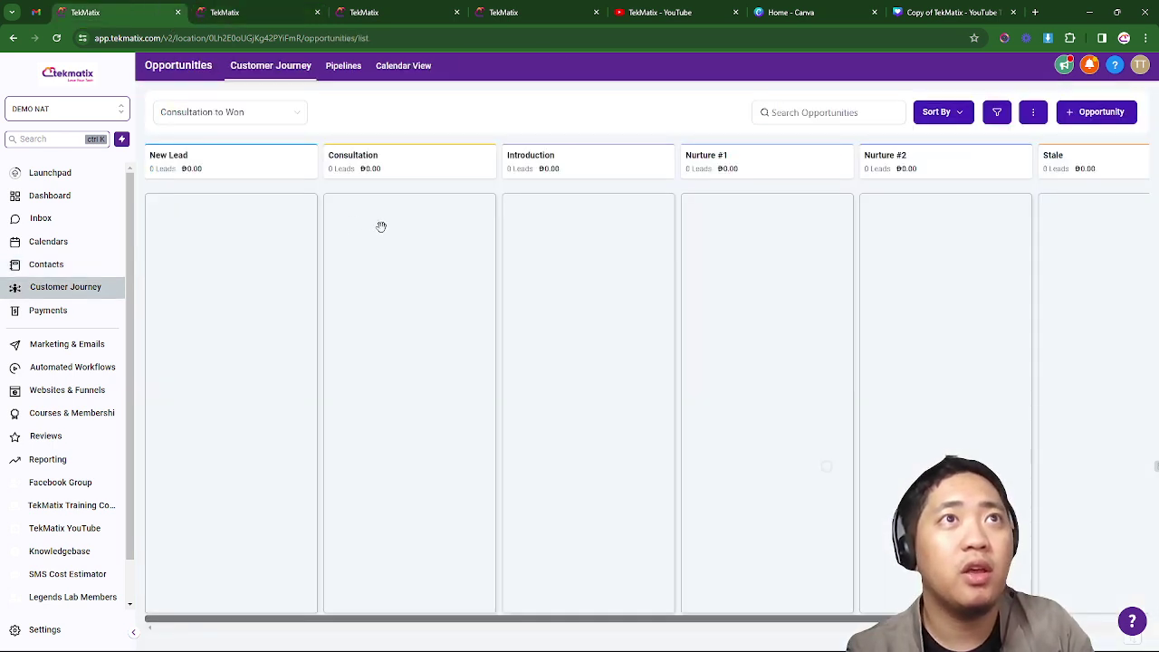
pyautogui.click(54, 38)
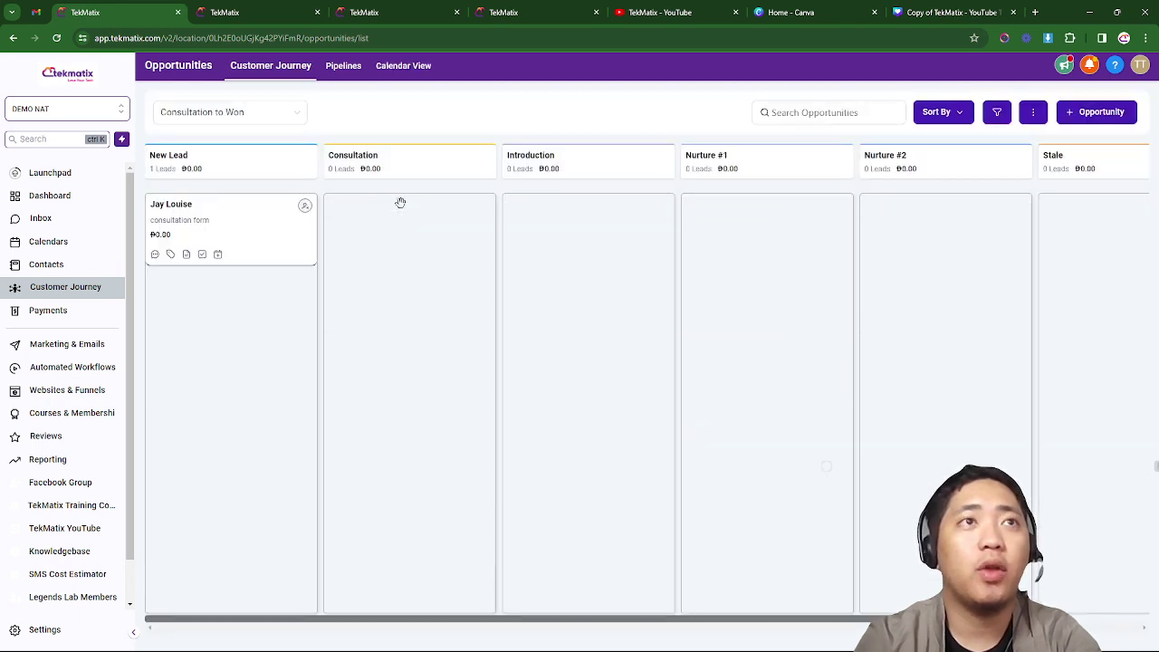
pyautogui.moveTo(253, 215); pyautogui.dragTo(254, 233)
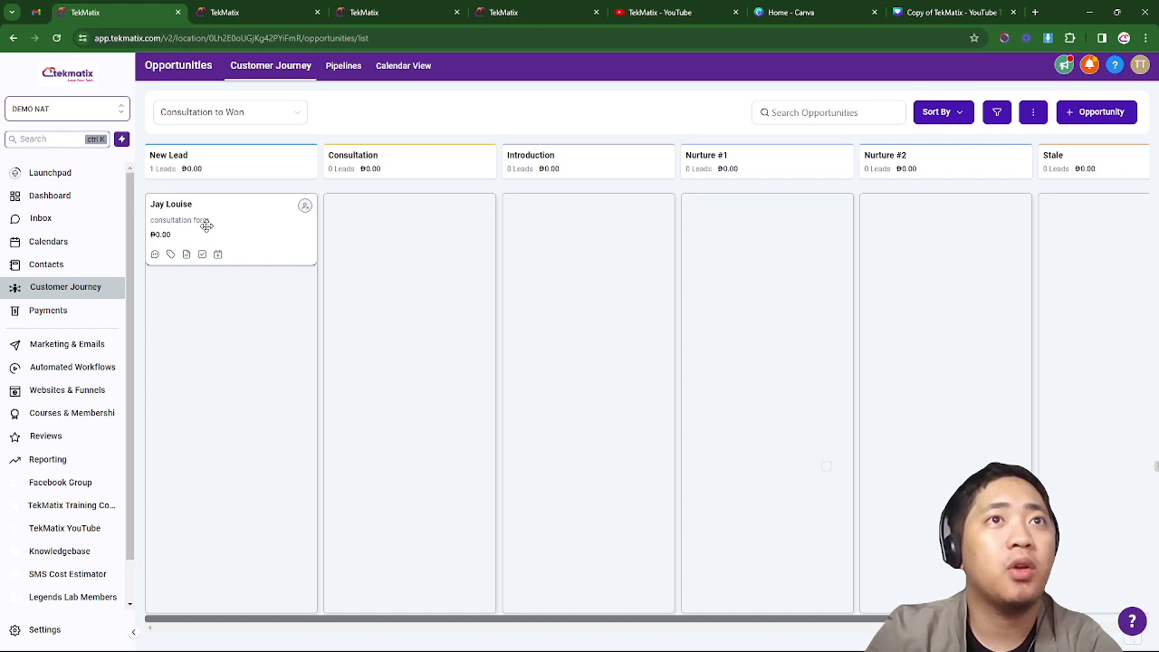
pyautogui.click(227, 11)
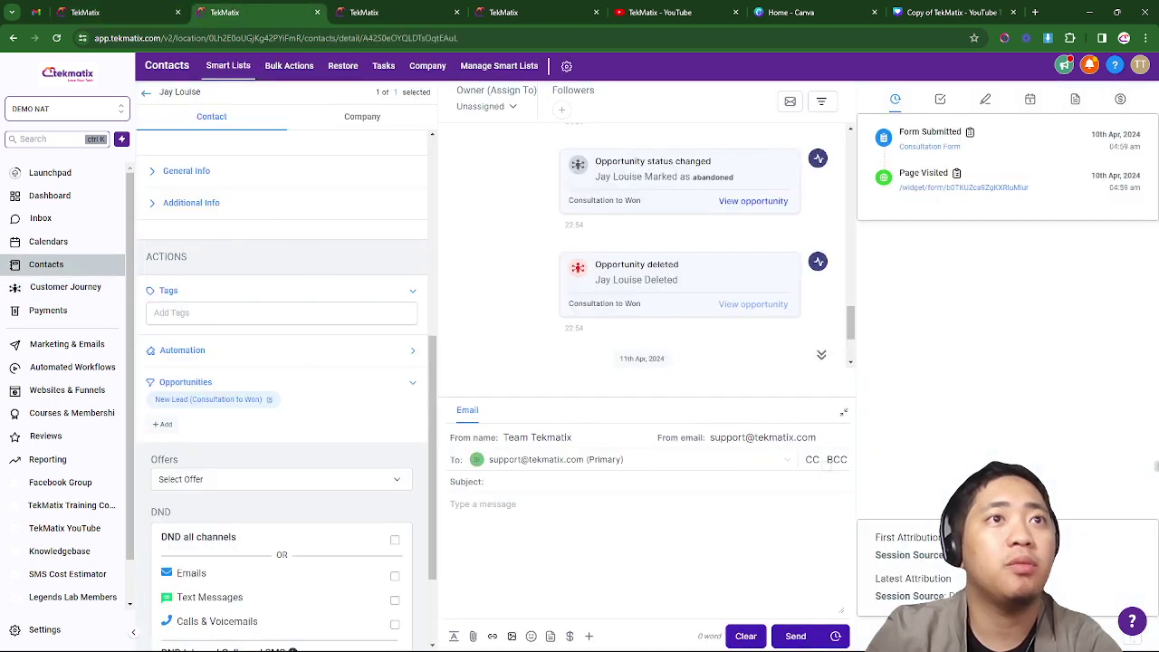
# - Move between the opportunities board, the contact's detail page and the contacts list
pyautogui.hotkey('ctrl', 'shift', 'Tab')
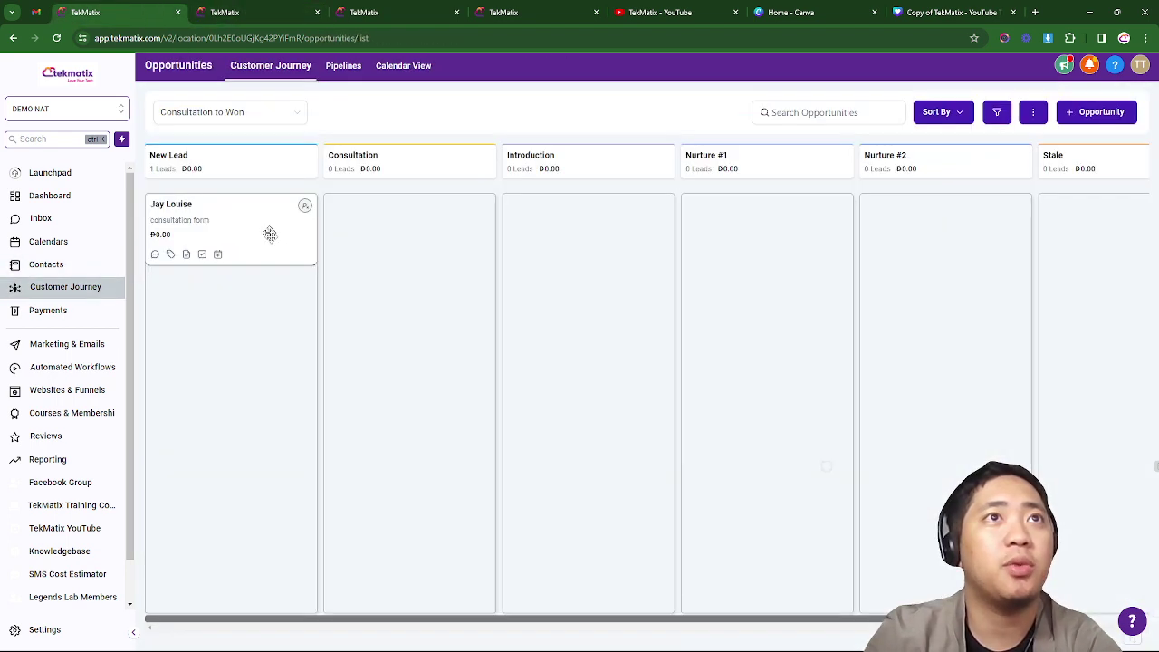
pyautogui.click(274, 6)
pyautogui.click(166, 5)
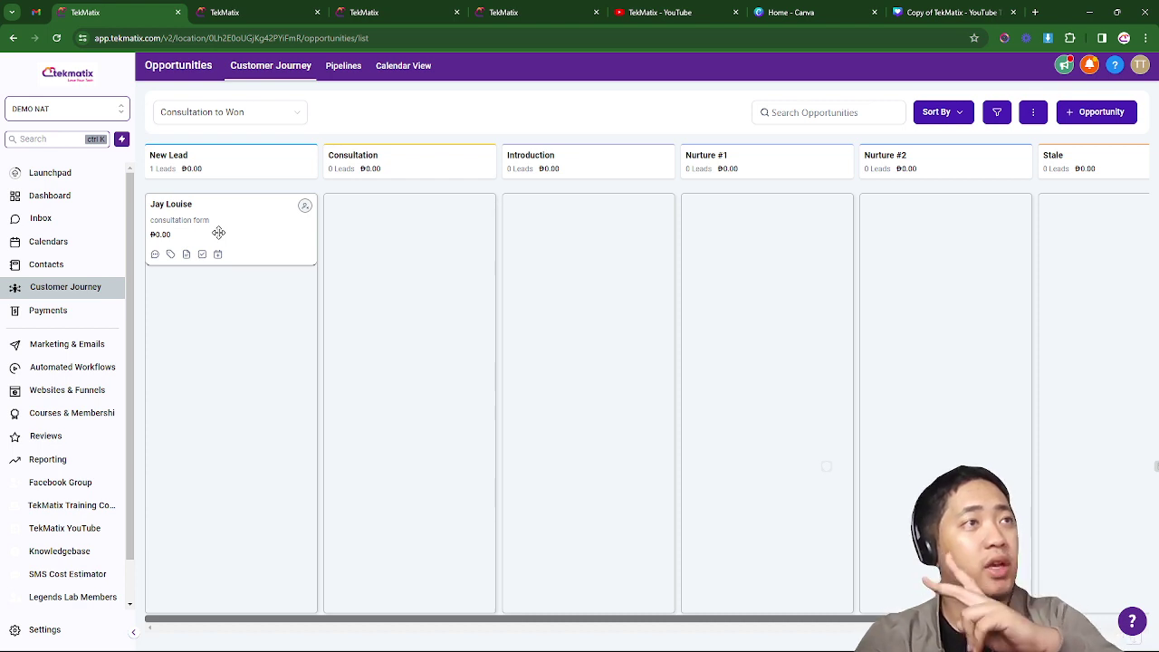
pyautogui.click(237, 8)
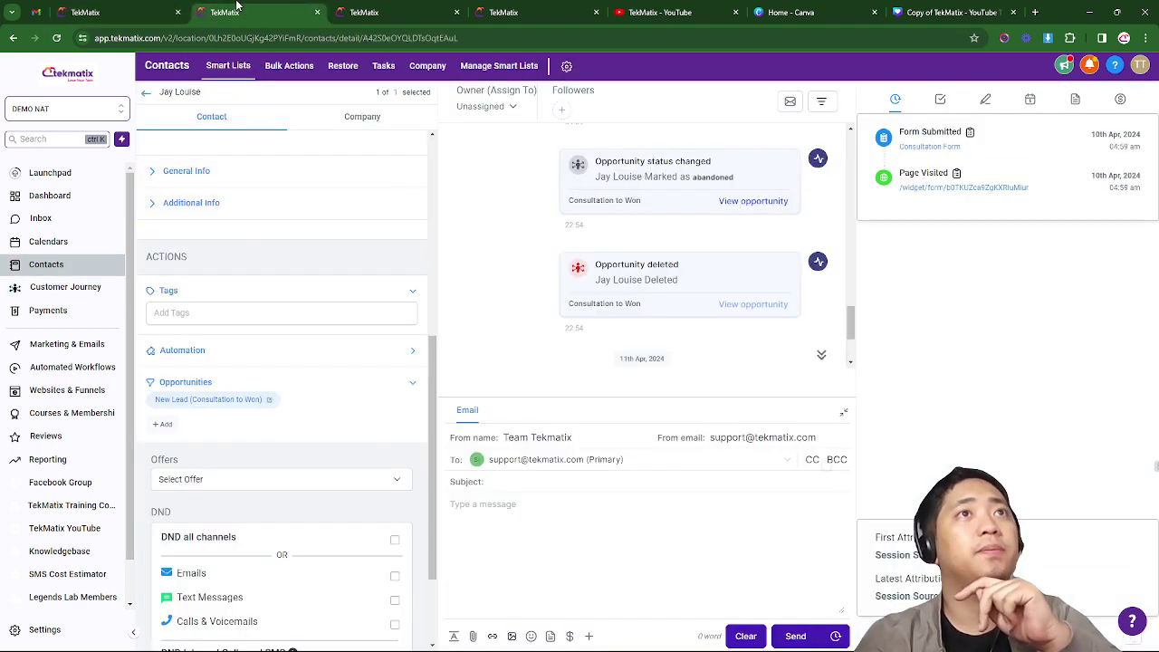
pyautogui.click(150, 8)
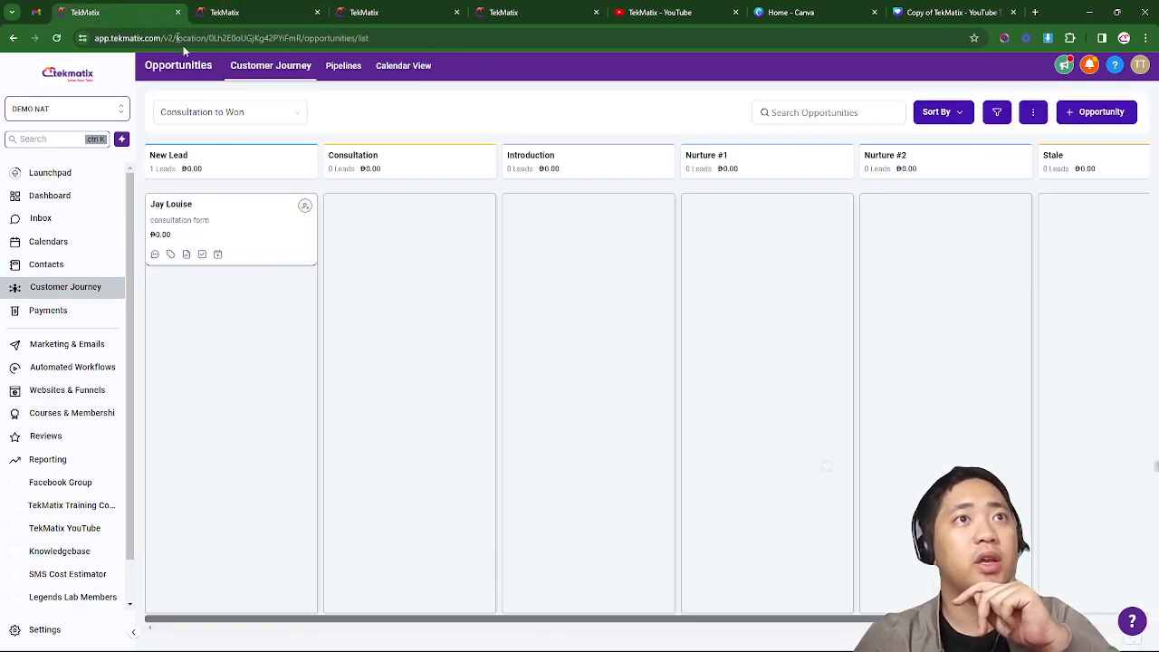
pyautogui.click(391, 10)
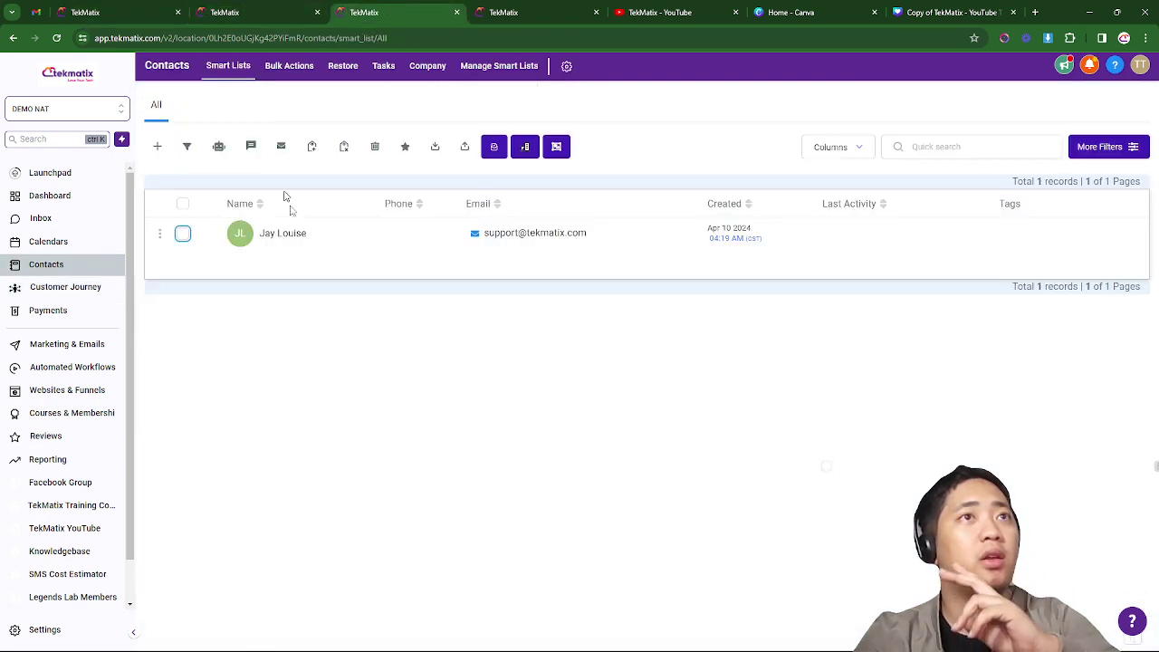
pyautogui.click(215, 8)
pyautogui.click(109, 11)
pyautogui.click(278, 9)
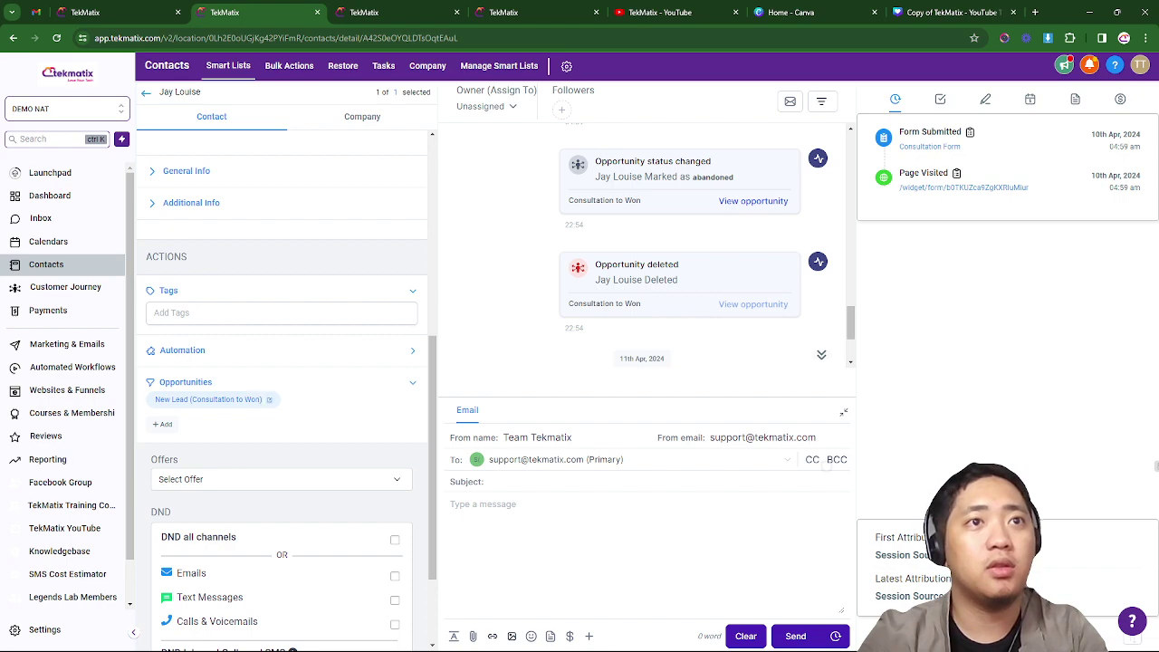
# - Delete the contact's opportunity, confirm it, and reload the opportunities board
pyautogui.click(268, 403)
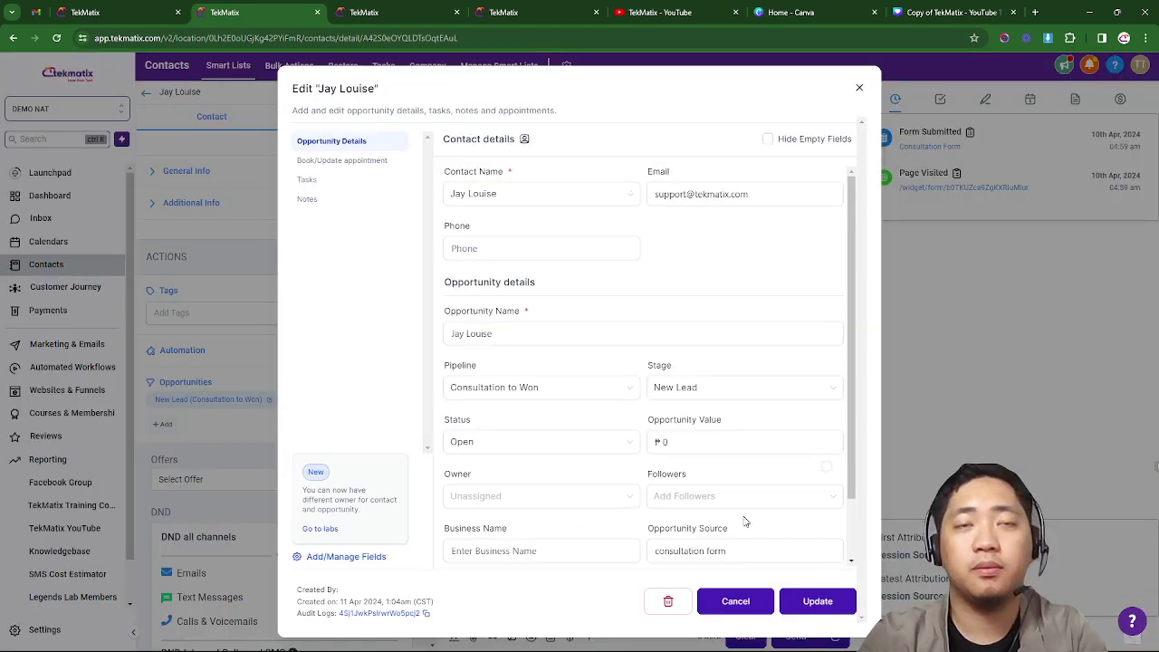
pyautogui.click(670, 601)
pyautogui.click(729, 406)
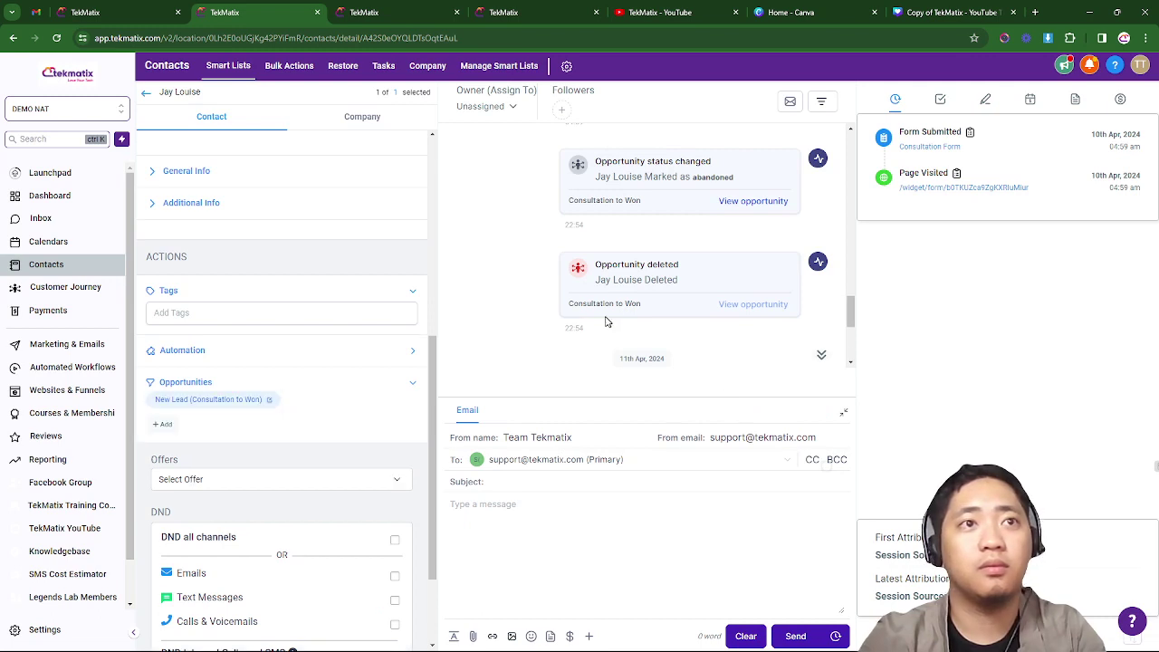
pyautogui.click(141, 9)
pyautogui.click(55, 38)
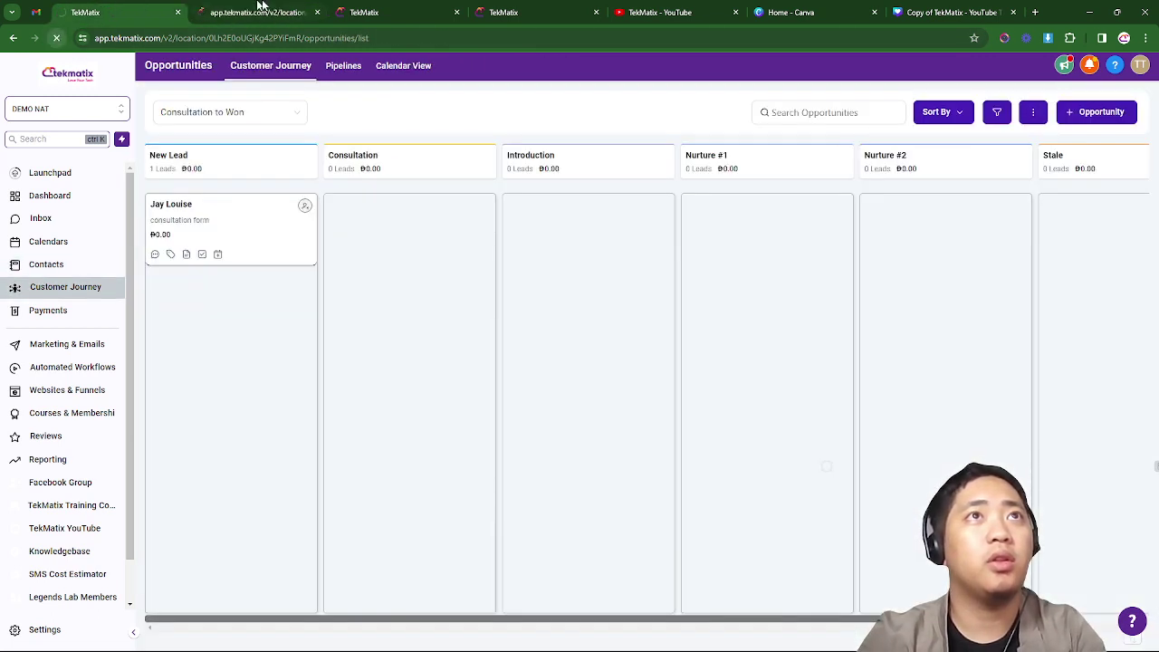
pyautogui.click(267, 8)
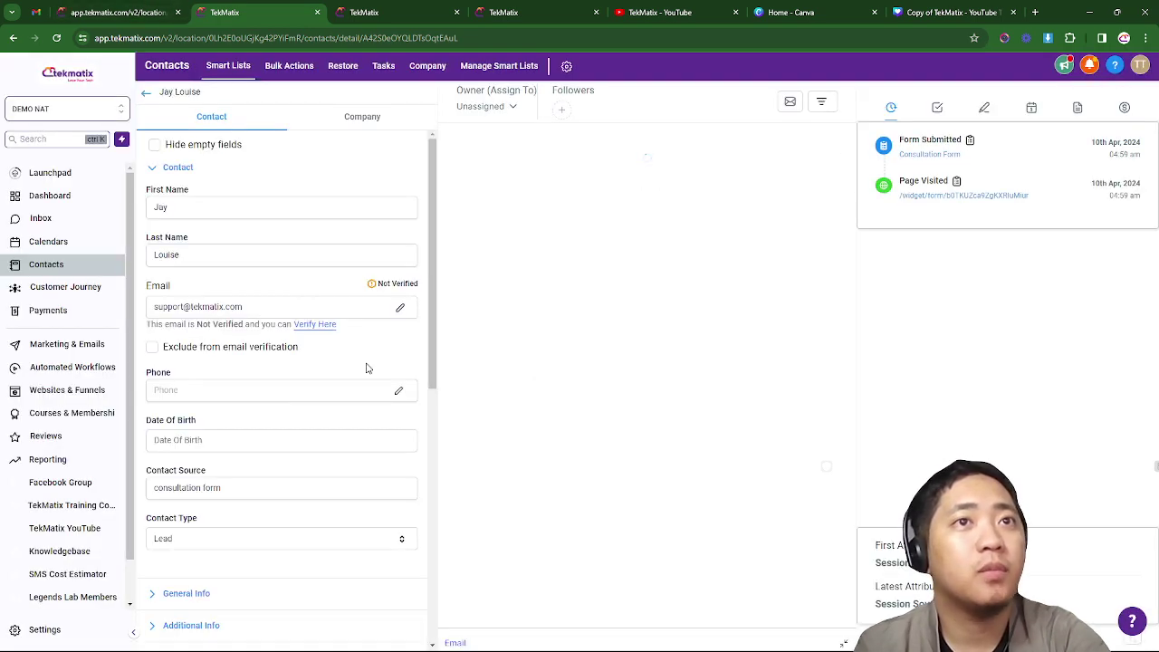
# - Verify the opportunity is gone from the contact page and New Lead shows 0 leads
pyautogui.scroll(-4, 380, 390)
pyautogui.scroll(-1, 325, 416)
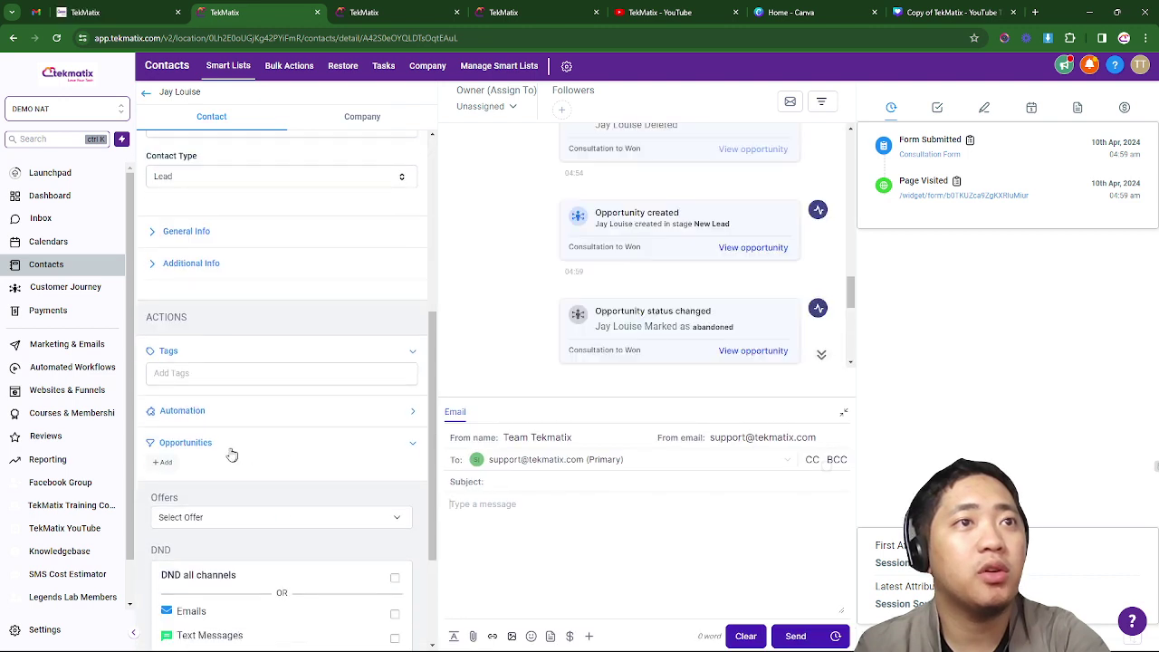
pyautogui.click(150, 13)
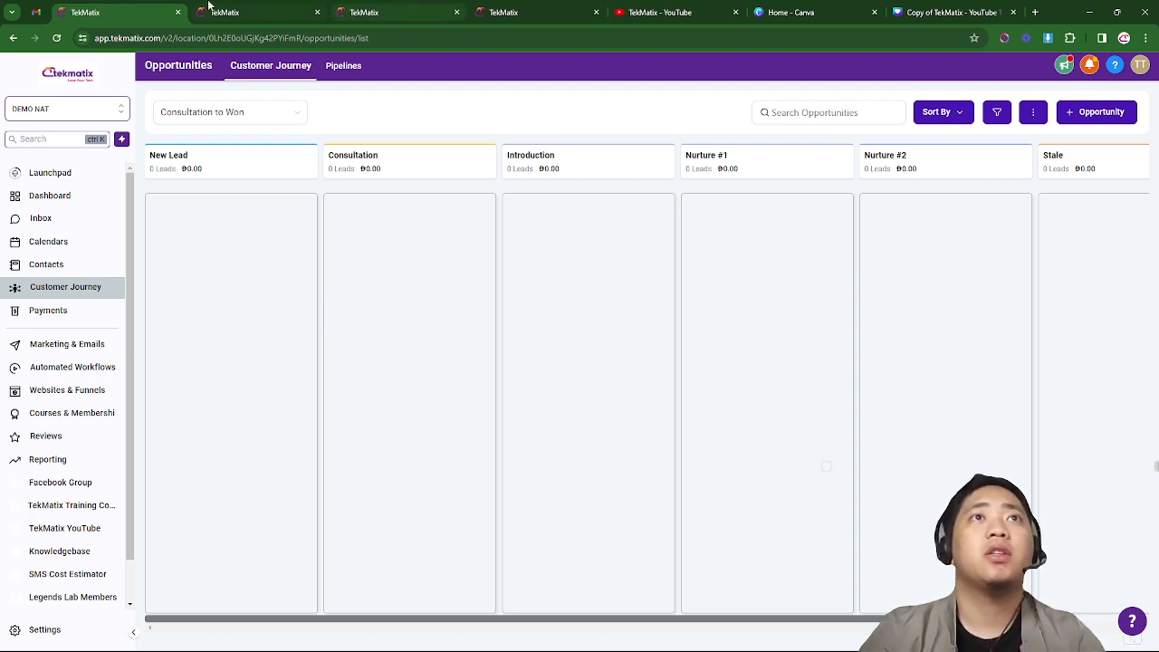
# - Open the Contacts Smart List and tick the single contact's row
pyautogui.click(366, 11)
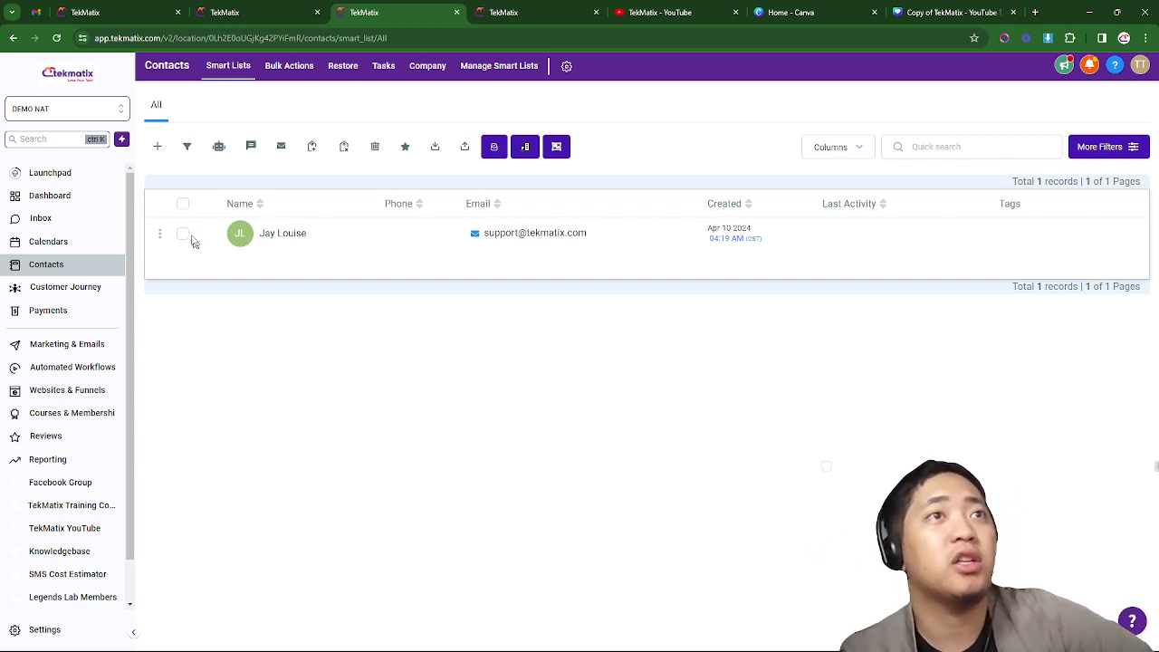
pyautogui.click(183, 235)
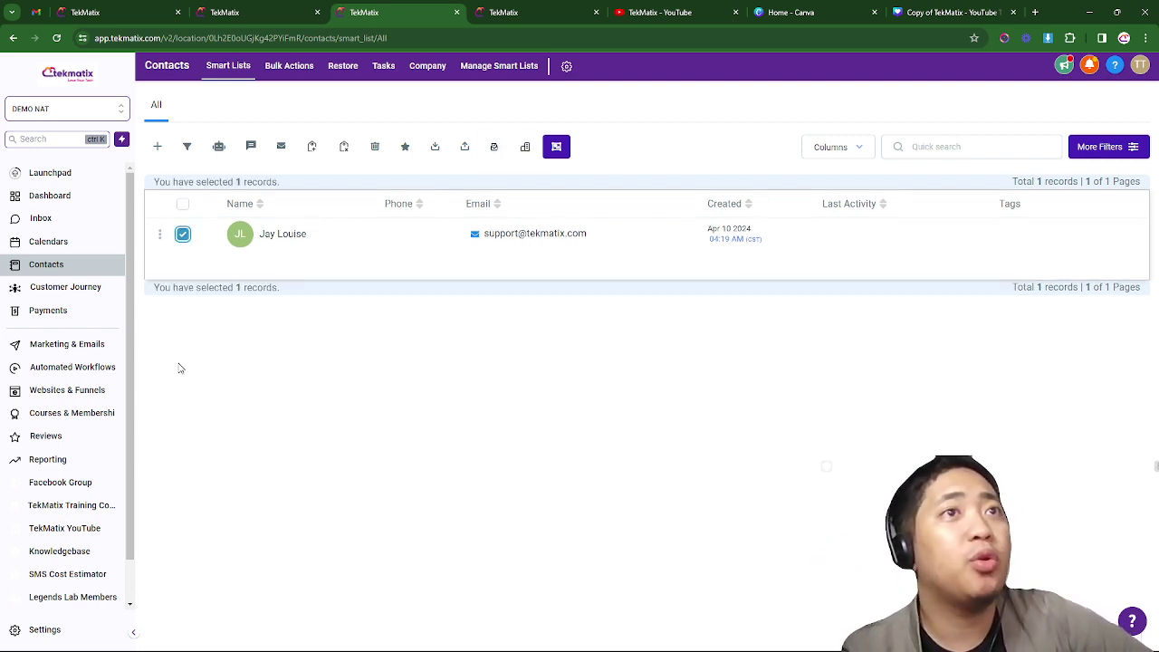
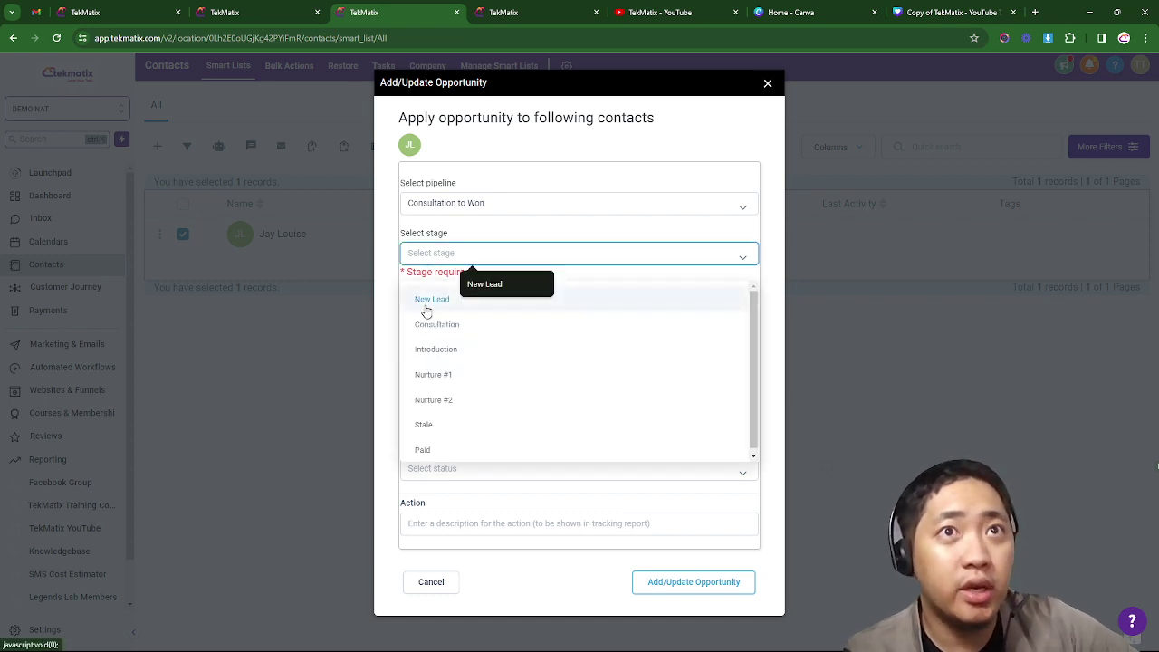
# - Set the opportunity stage to New Lead and its status to Open
pyautogui.click(427, 308)
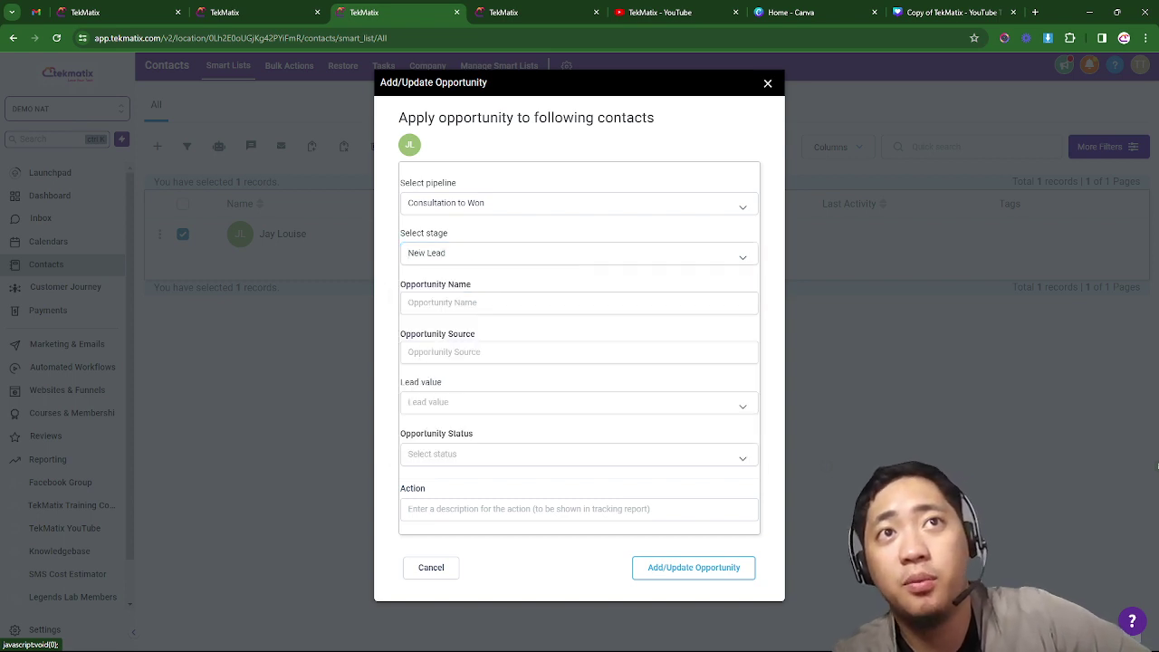
pyautogui.click(435, 303)
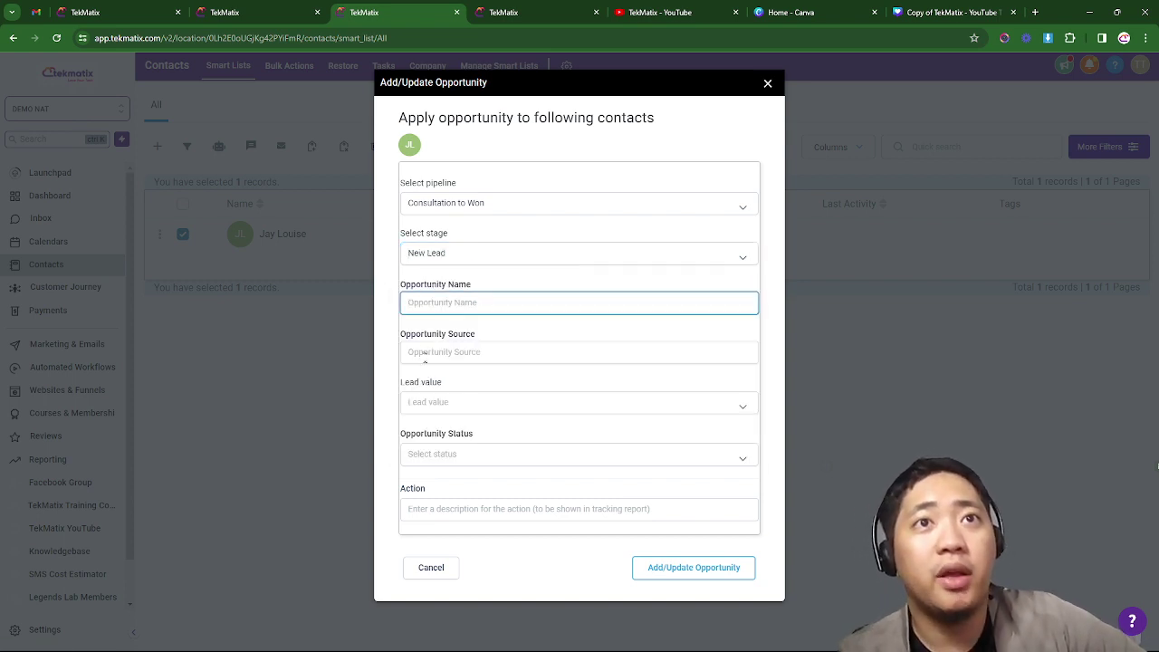
pyautogui.click(424, 359)
pyautogui.click(435, 384)
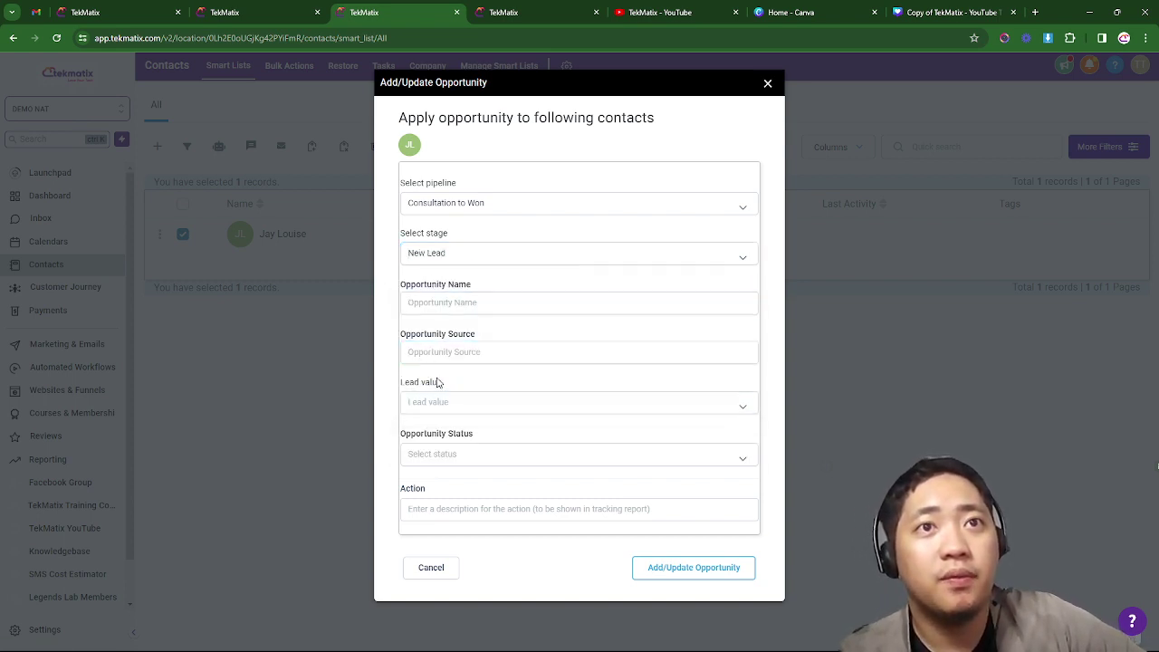
pyautogui.click(438, 455)
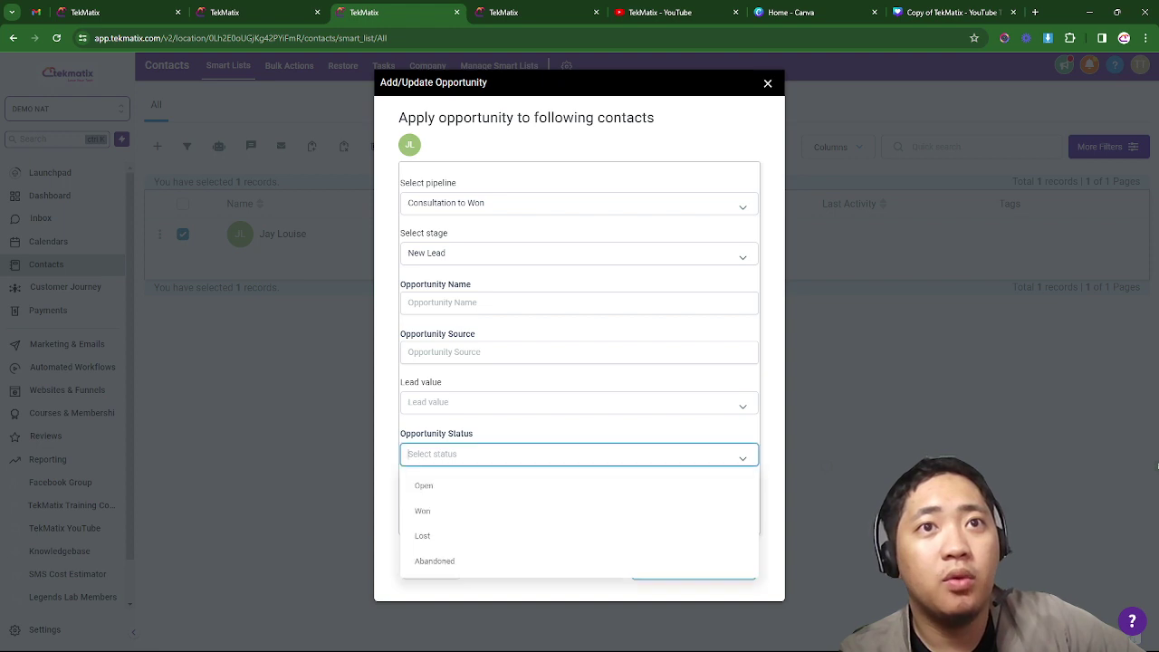
pyautogui.click(445, 490)
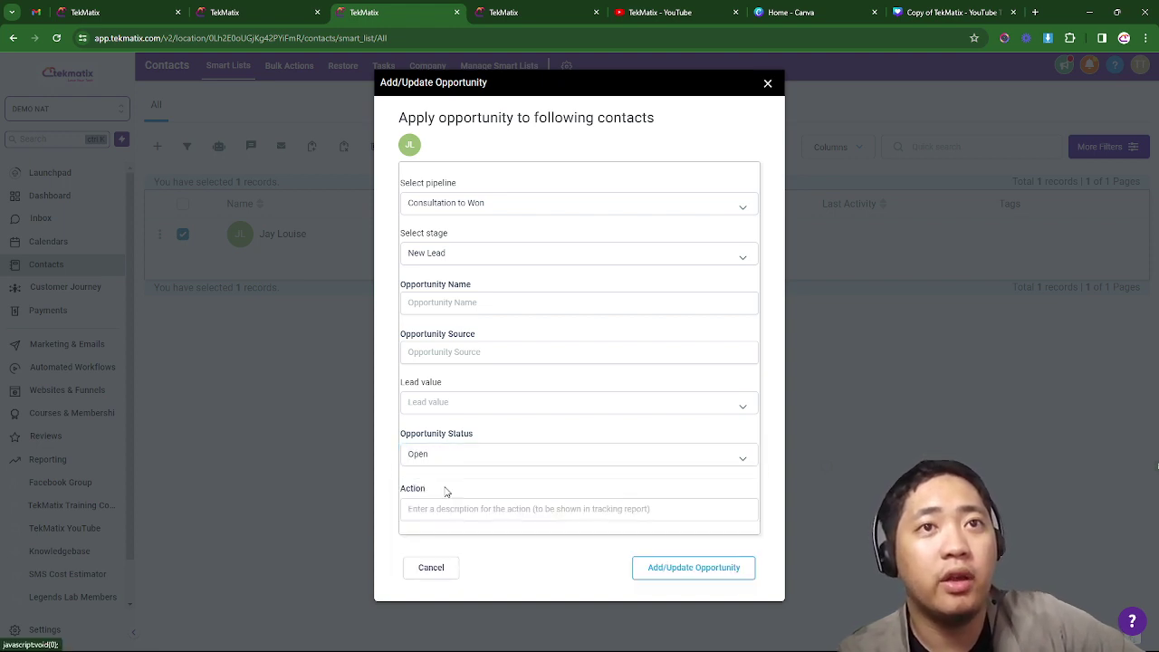
pyautogui.click(453, 453)
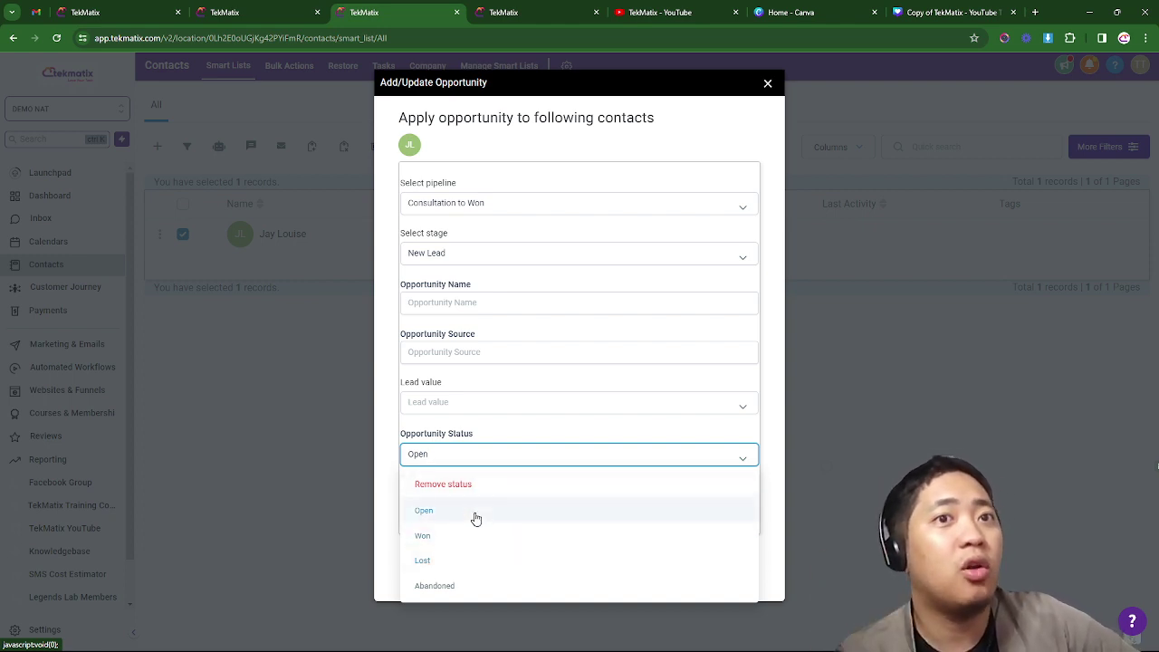
pyautogui.click(476, 518)
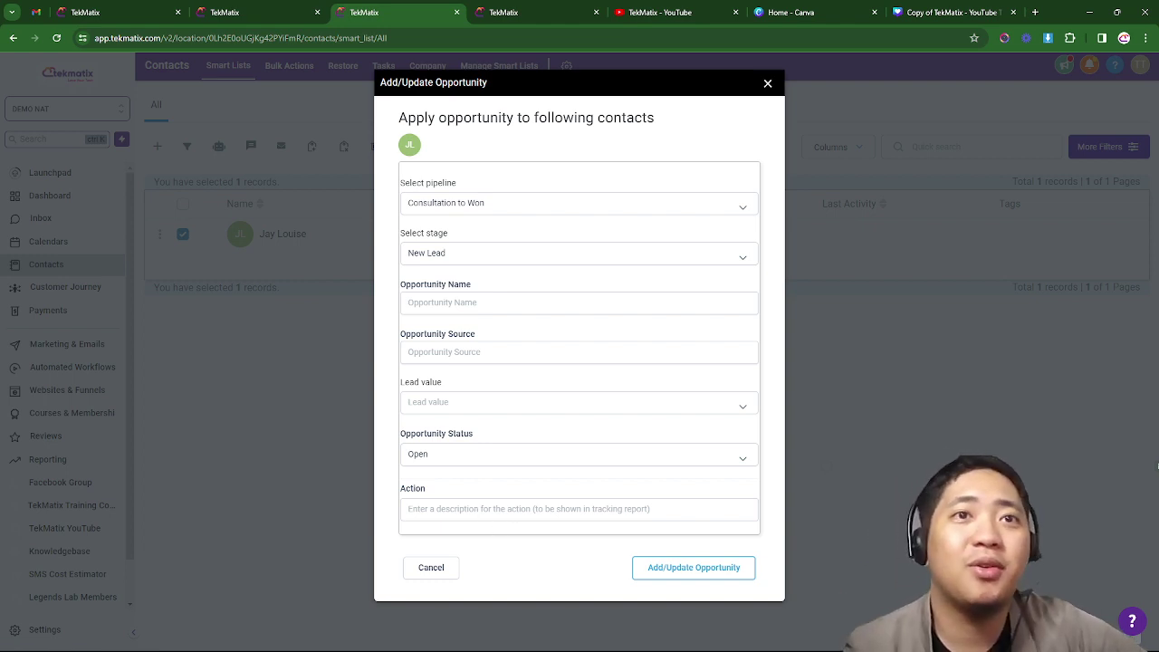
# - Choose 'Pipeline Update to New Lead' as the action and submit the opportunity
pyautogui.click(509, 510)
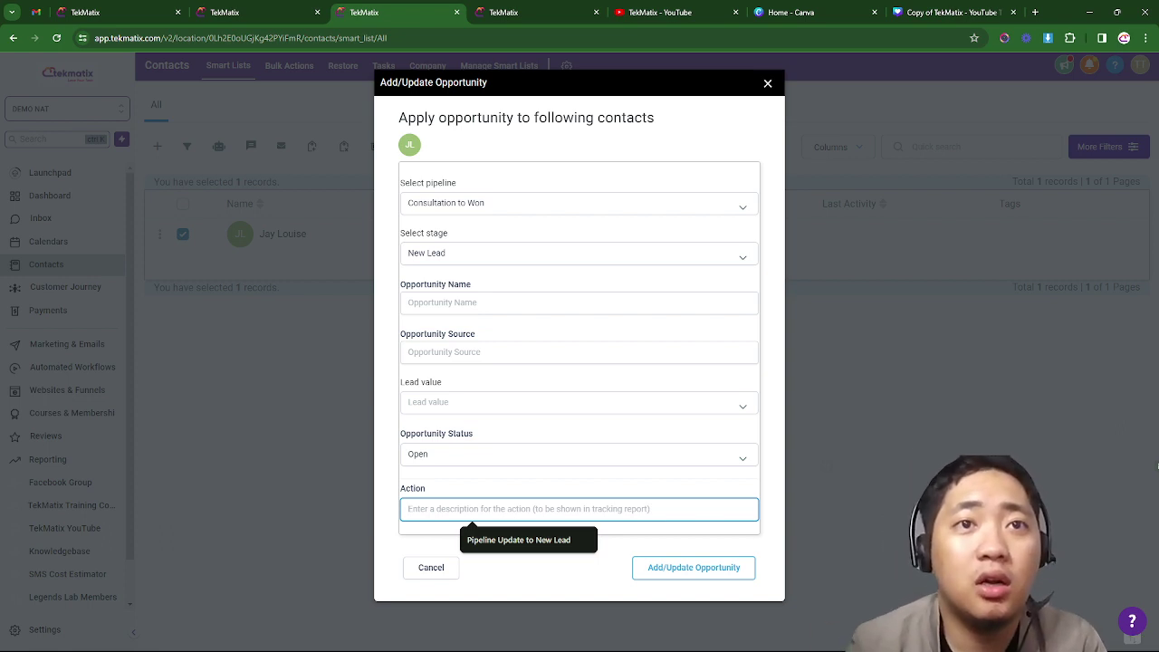
pyautogui.press('Down')
pyautogui.press('Return')
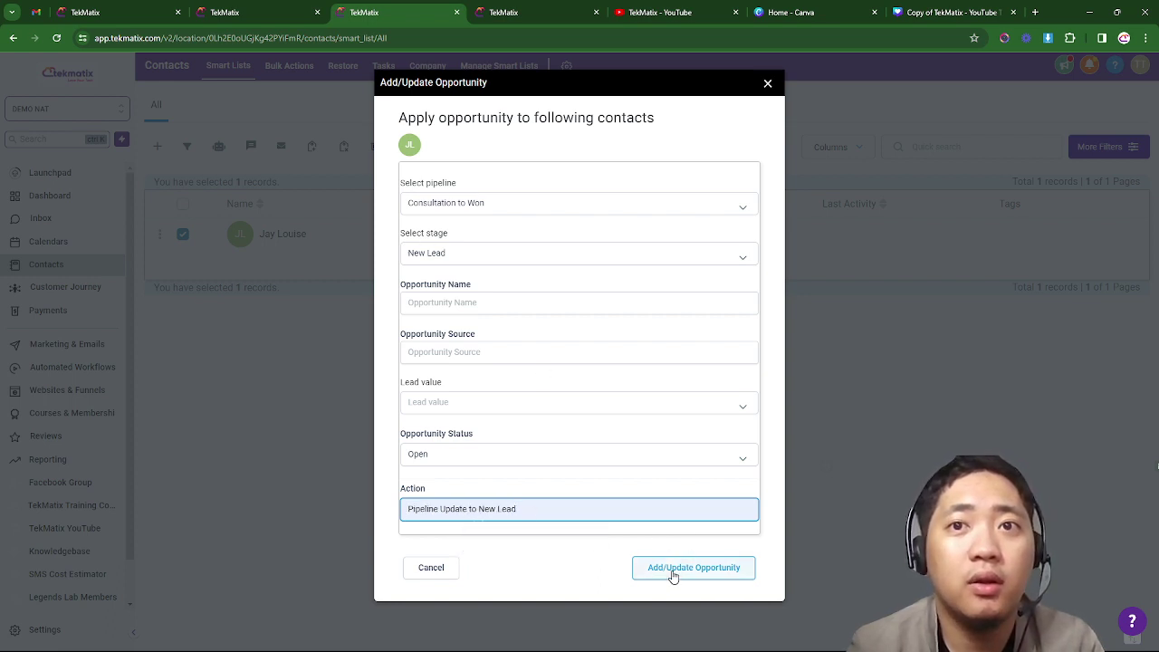
pyautogui.click(672, 572)
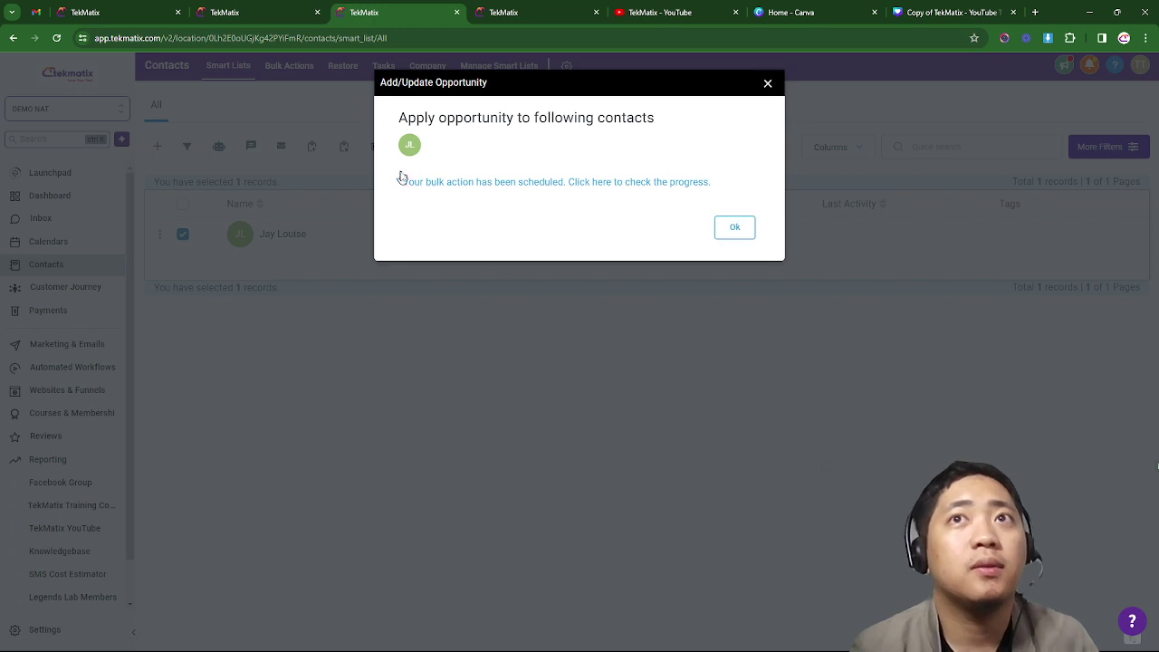
# - Dismiss the confirmation and reload the Consultation to Won board until New Lead shows 1 lead
pyautogui.click(735, 227)
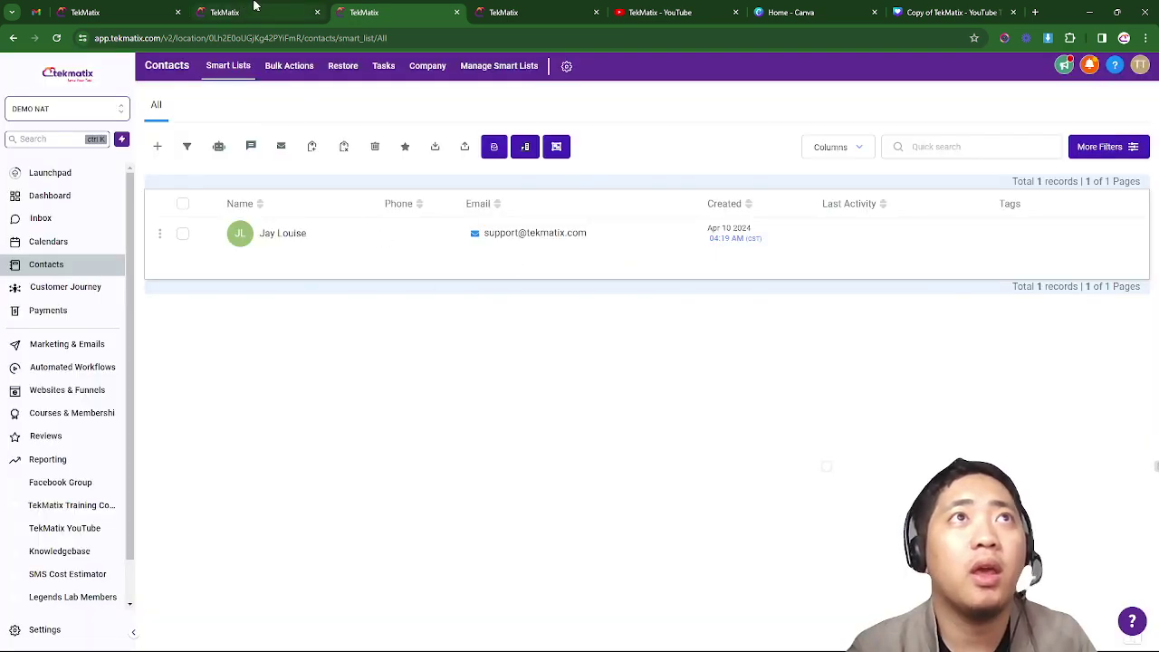
pyautogui.click(254, 6)
pyautogui.click(106, 11)
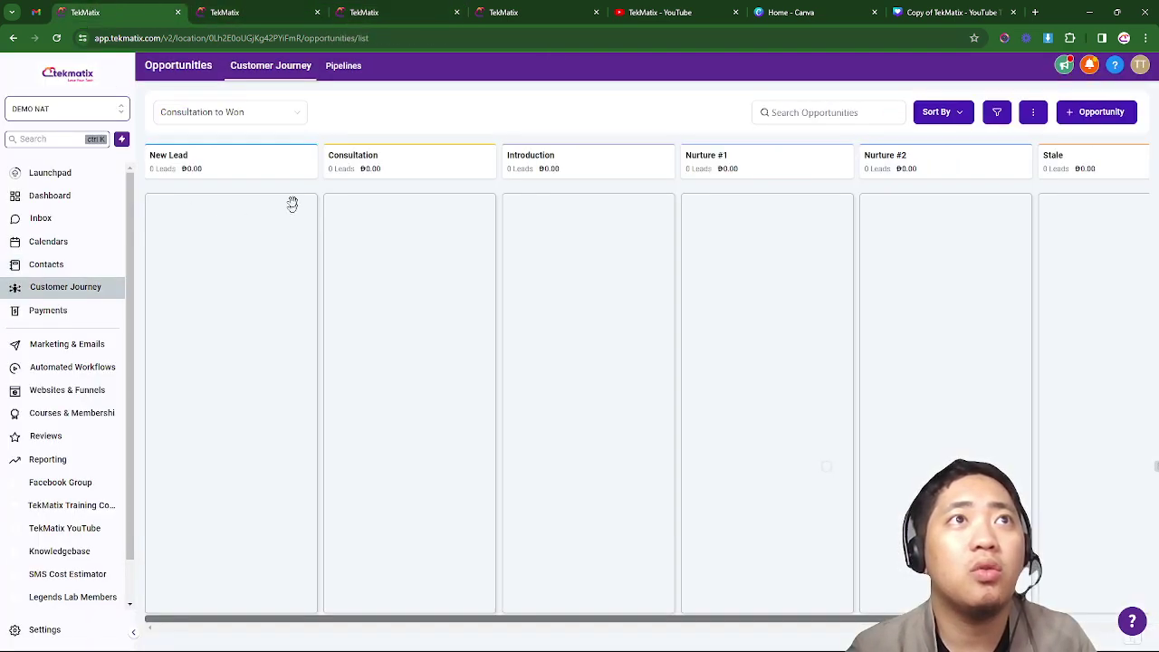
pyautogui.click(56, 38)
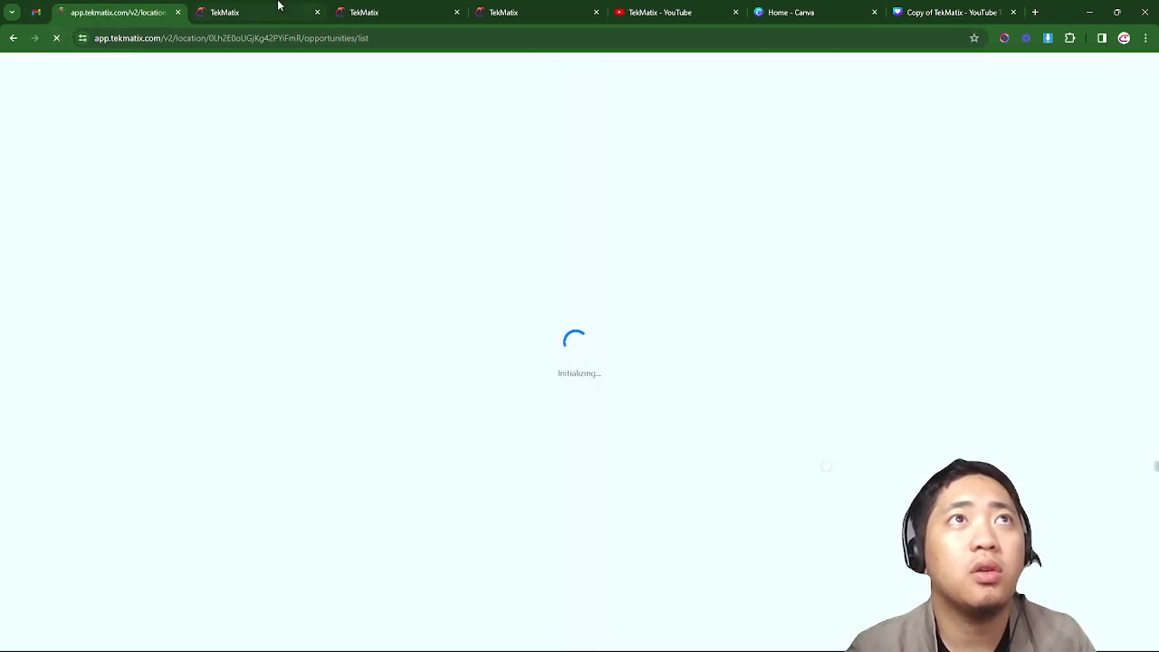
pyautogui.click(279, 6)
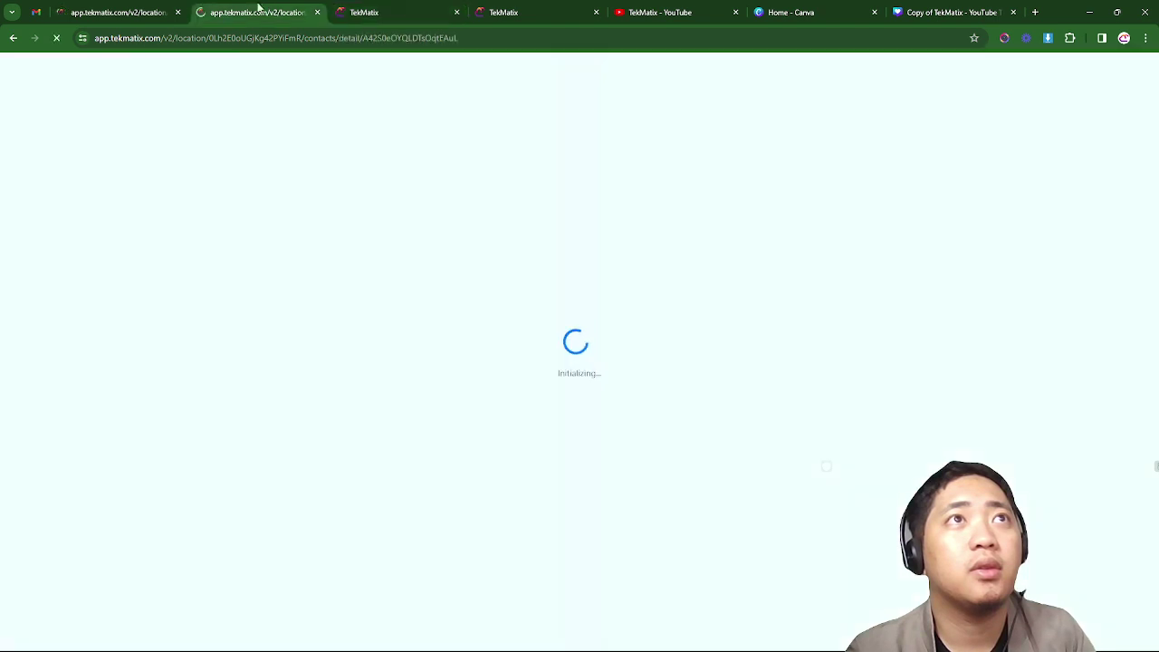
pyautogui.click(167, 11)
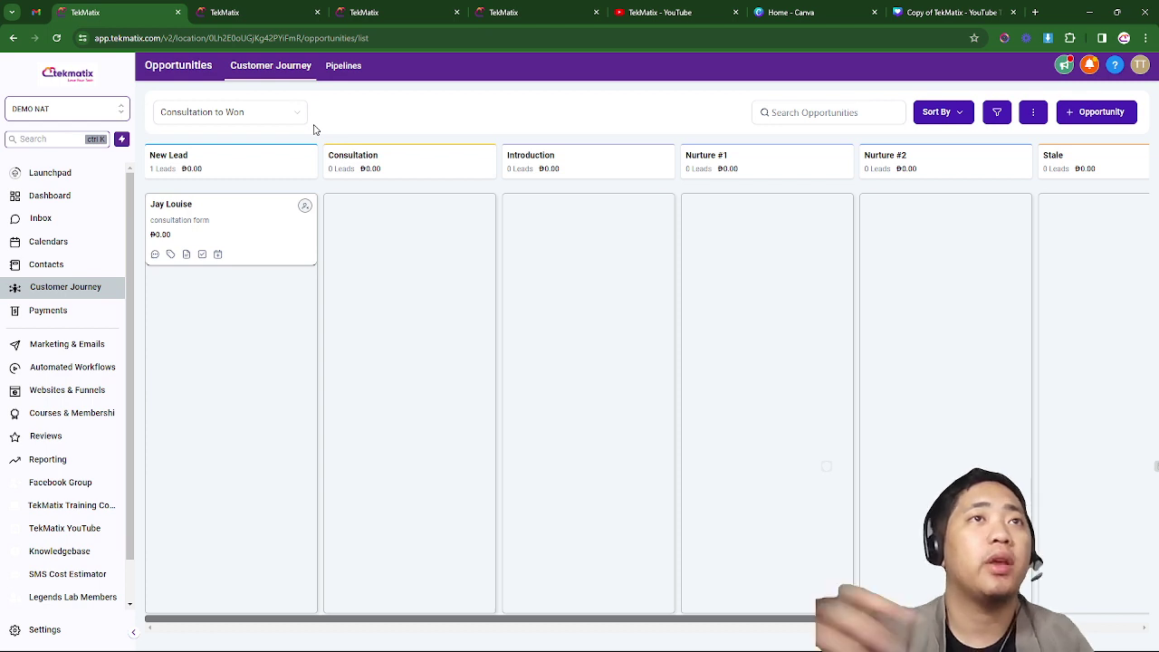
pyautogui.click(272, 7)
pyautogui.click(133, 6)
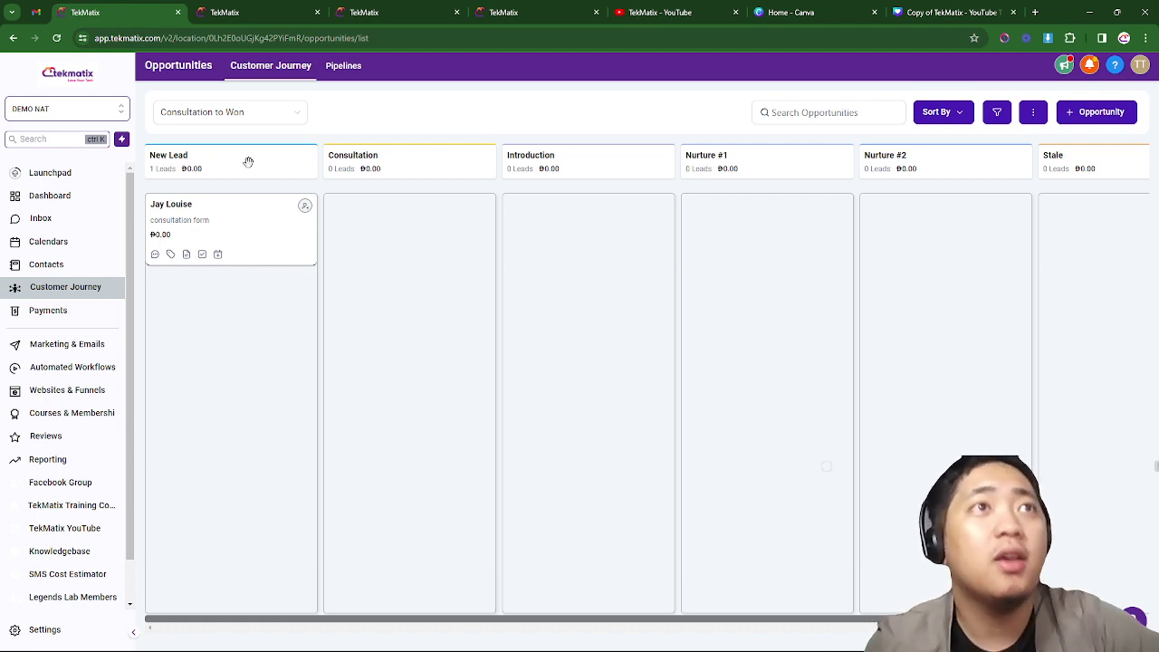
# - Delete the New Lead opportunity from the contact's record and reload the page
pyautogui.click(247, 13)
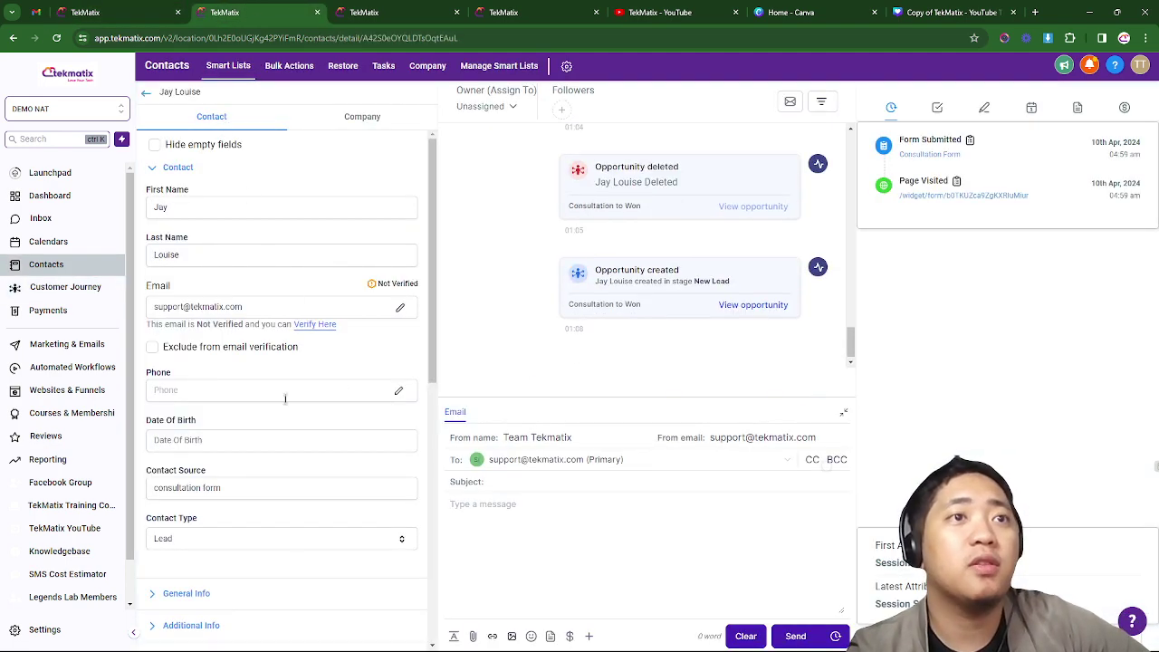
pyautogui.scroll(-7, 271, 408)
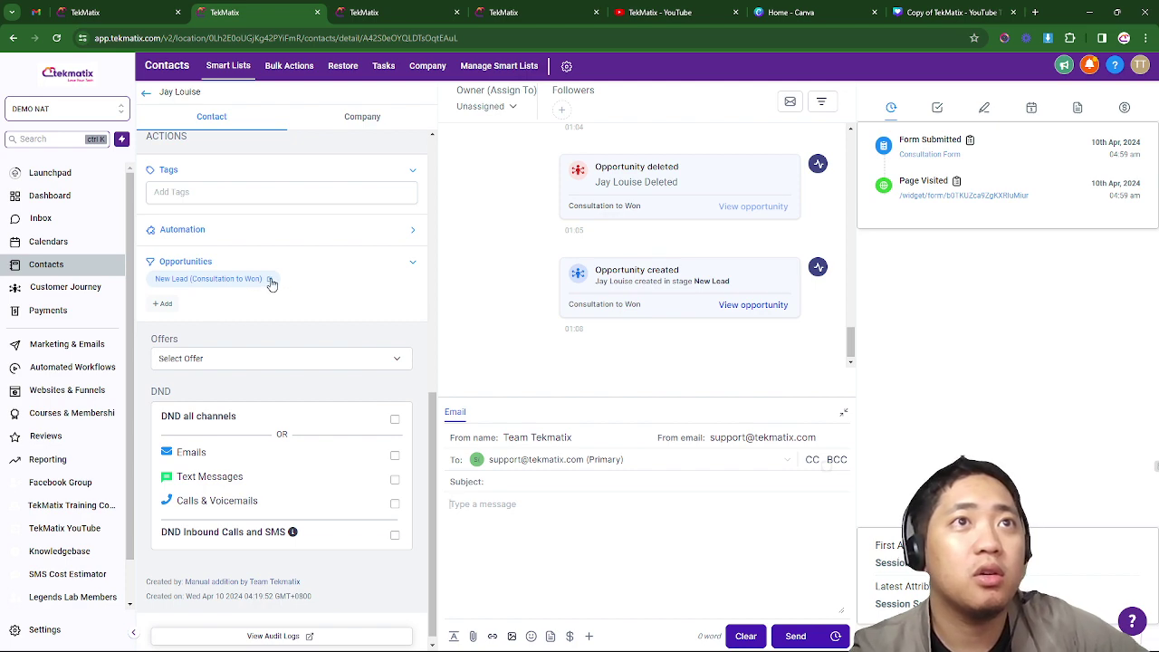
pyautogui.click(269, 280)
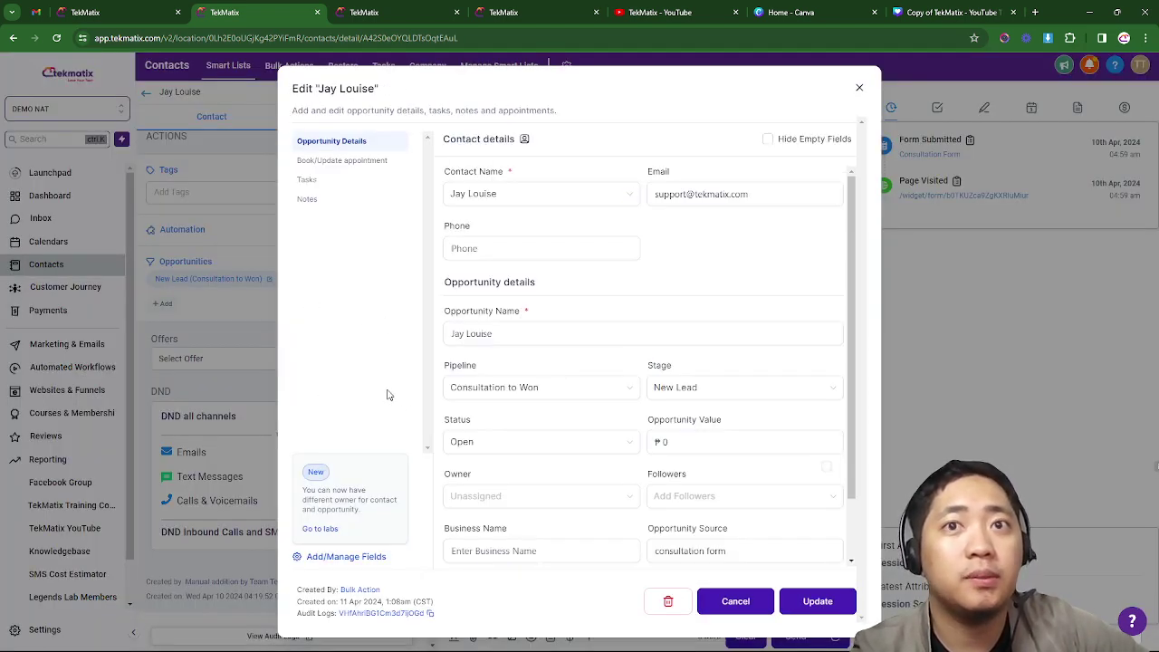
pyautogui.click(668, 601)
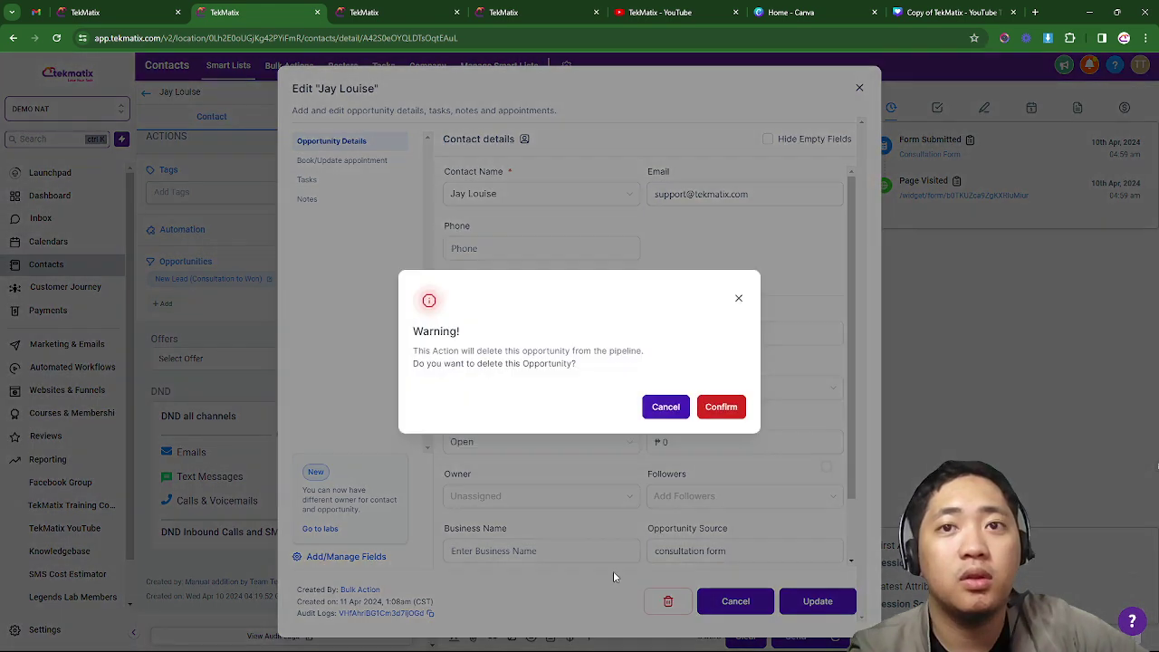
pyautogui.click(722, 406)
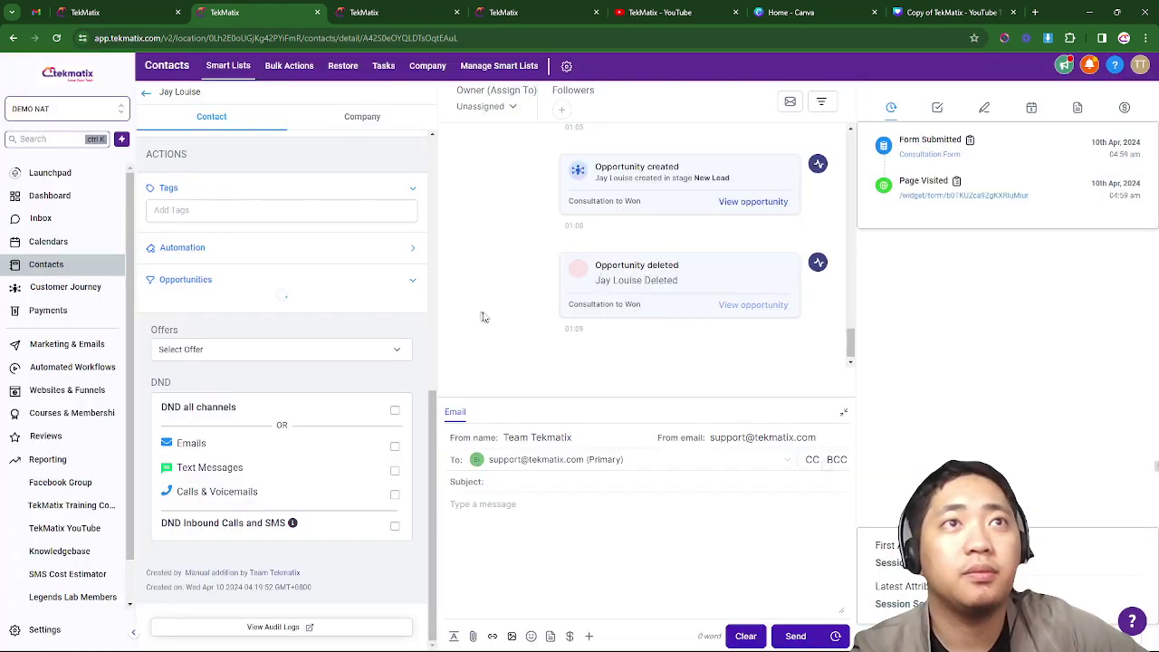
pyautogui.click(56, 38)
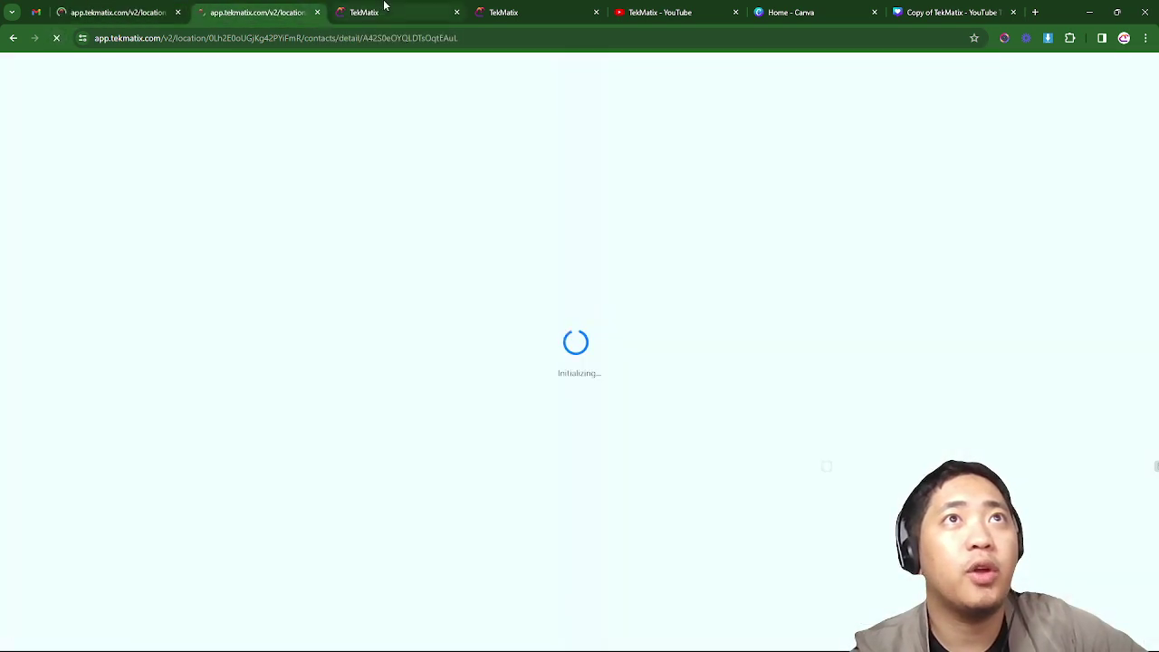
# - Review the contacts list, the contact's activity and the now empty Consultation to Won board
pyautogui.click(384, 9)
pyautogui.click(530, 9)
pyautogui.click(399, 11)
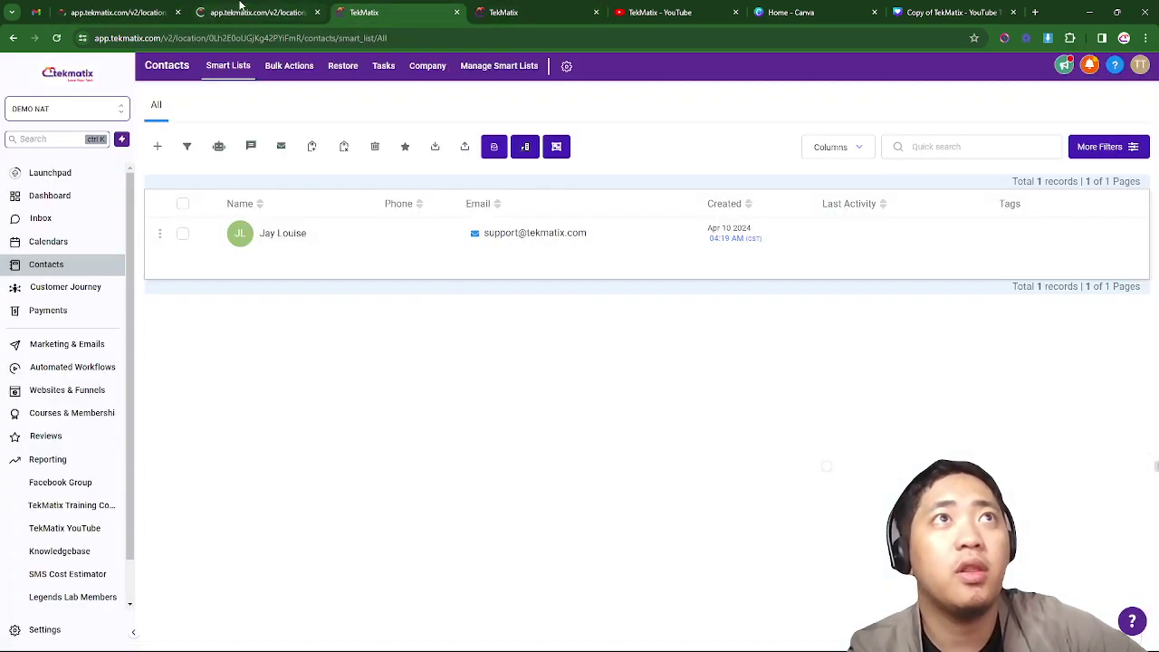
pyautogui.click(242, 9)
pyautogui.click(163, 9)
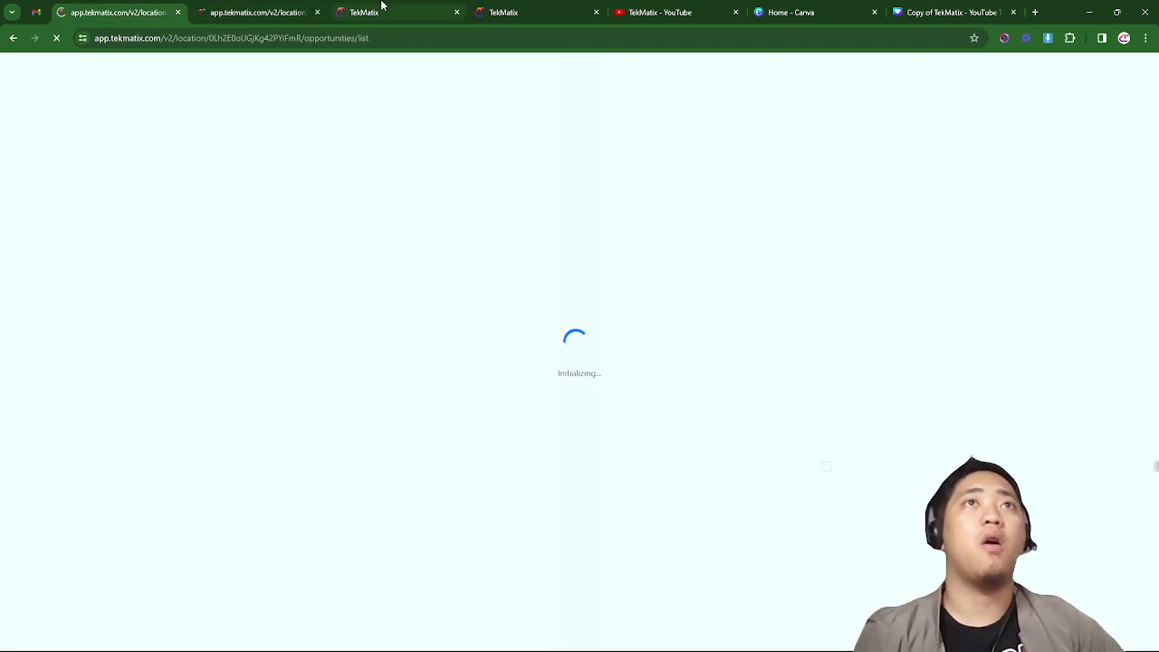
pyautogui.click(381, 5)
pyautogui.click(220, 9)
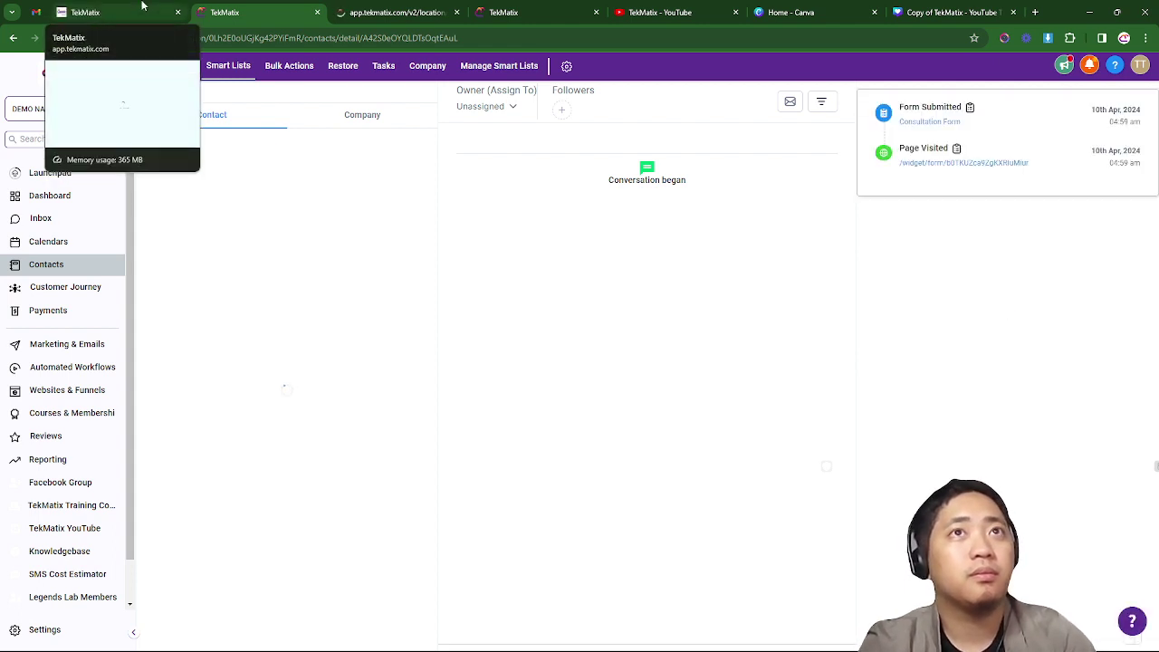
pyautogui.scroll(-3, 305, 366)
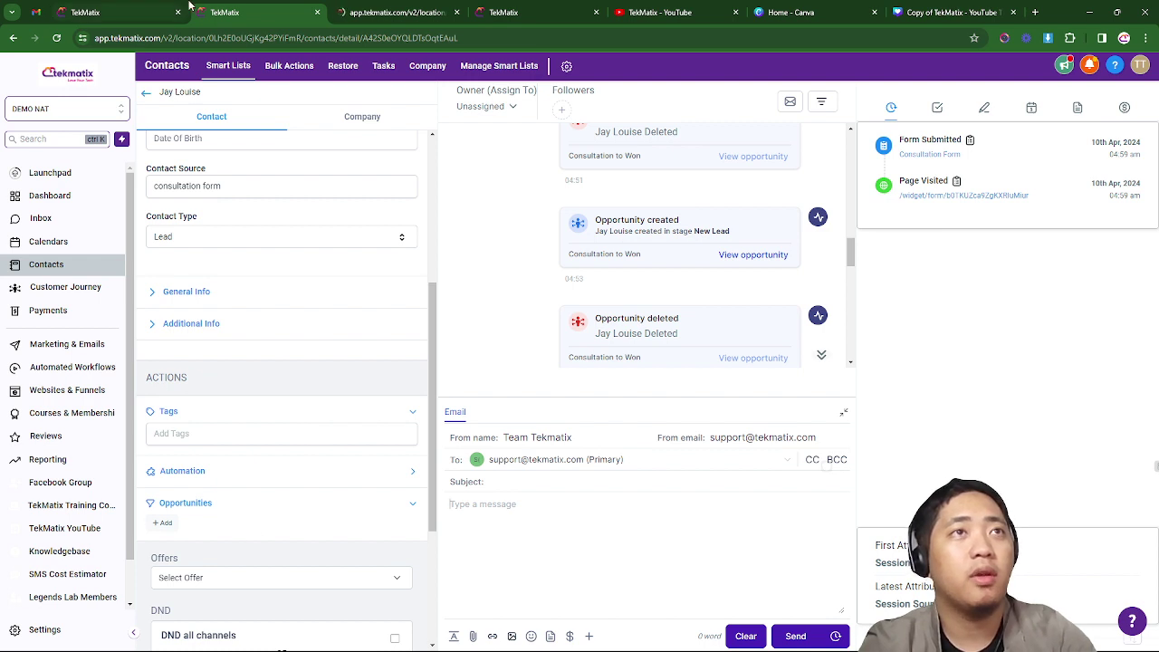
pyautogui.click(129, 11)
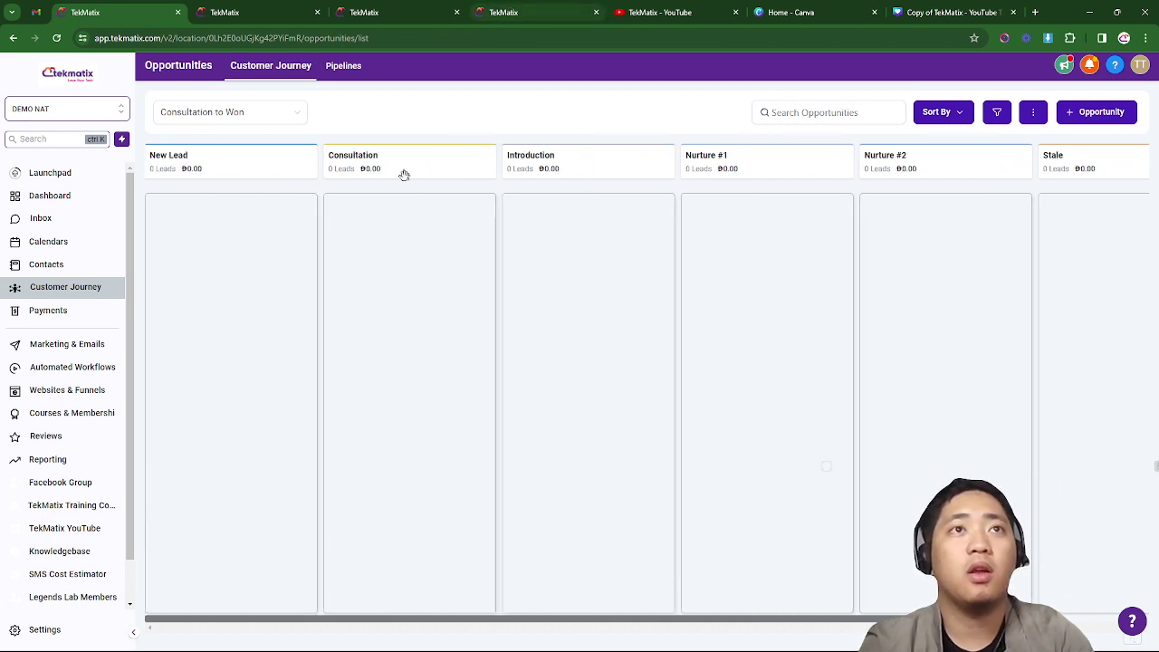
pyautogui.click(300, 9)
# - Inspect the New Lead workflow trigger: Form submitted, filtered to the Consultation Form
pyautogui.click(399, 12)
pyautogui.click(507, 12)
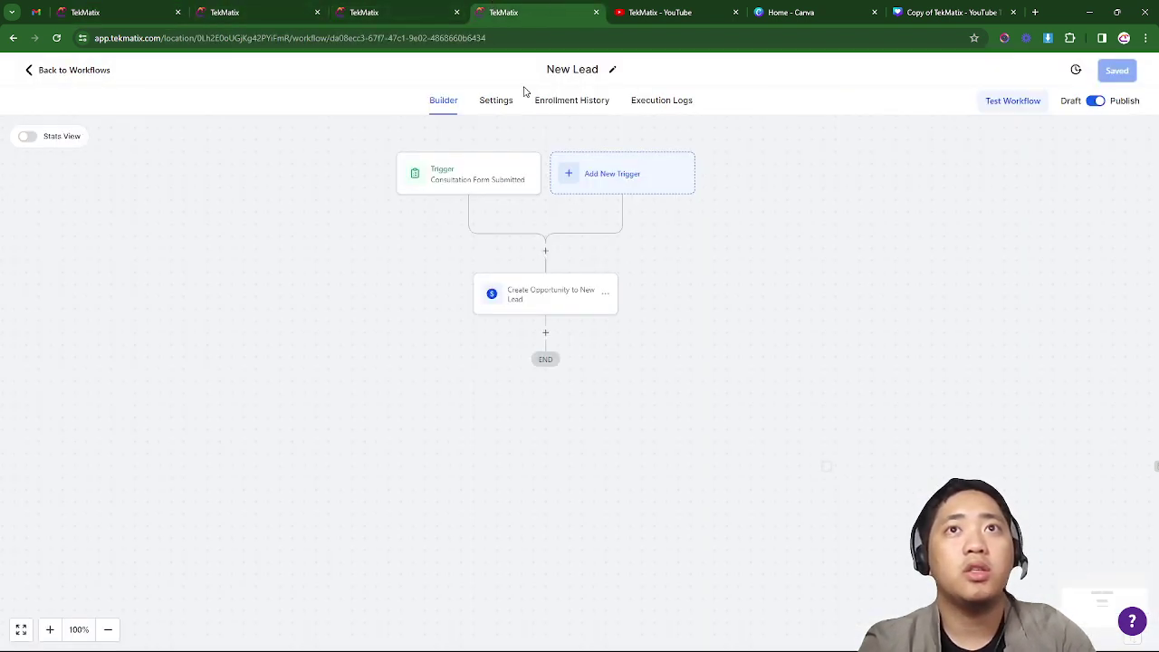
pyautogui.moveTo(806, 304); pyautogui.dragTo(836, 292)
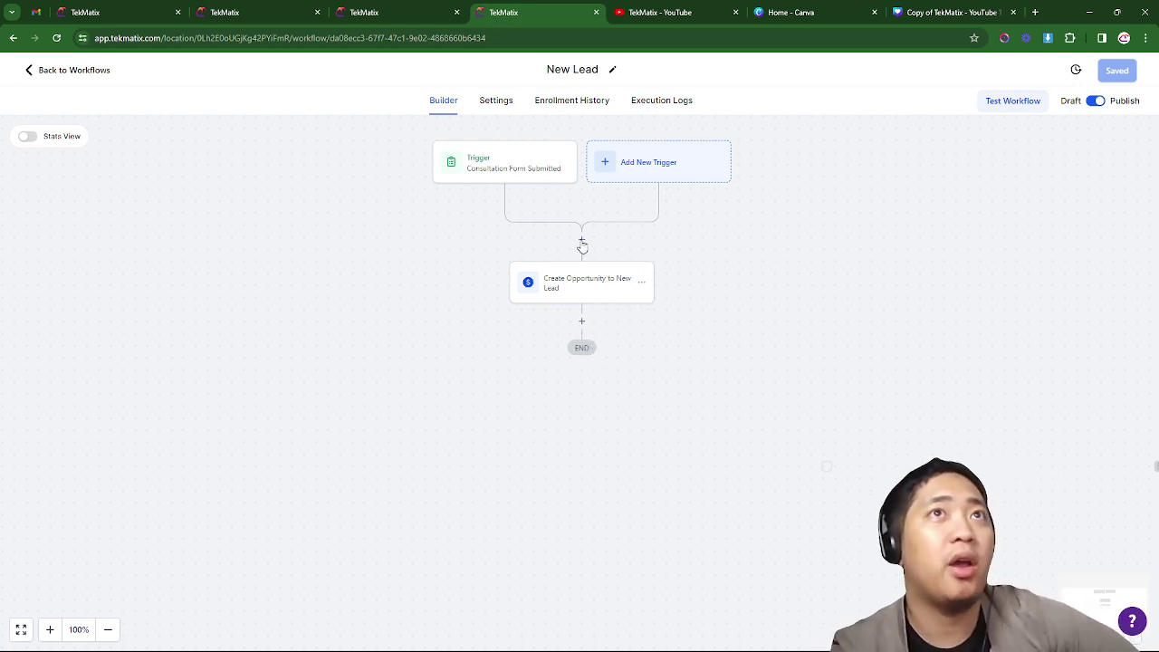
pyautogui.click(496, 167)
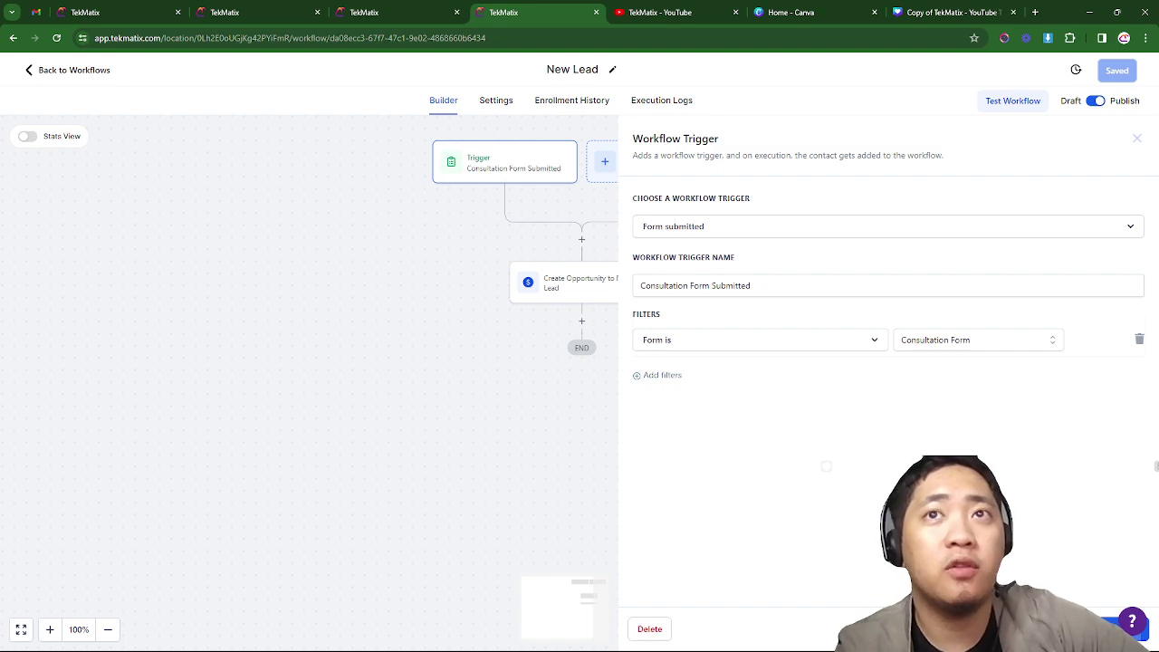
pyautogui.click(364, 9)
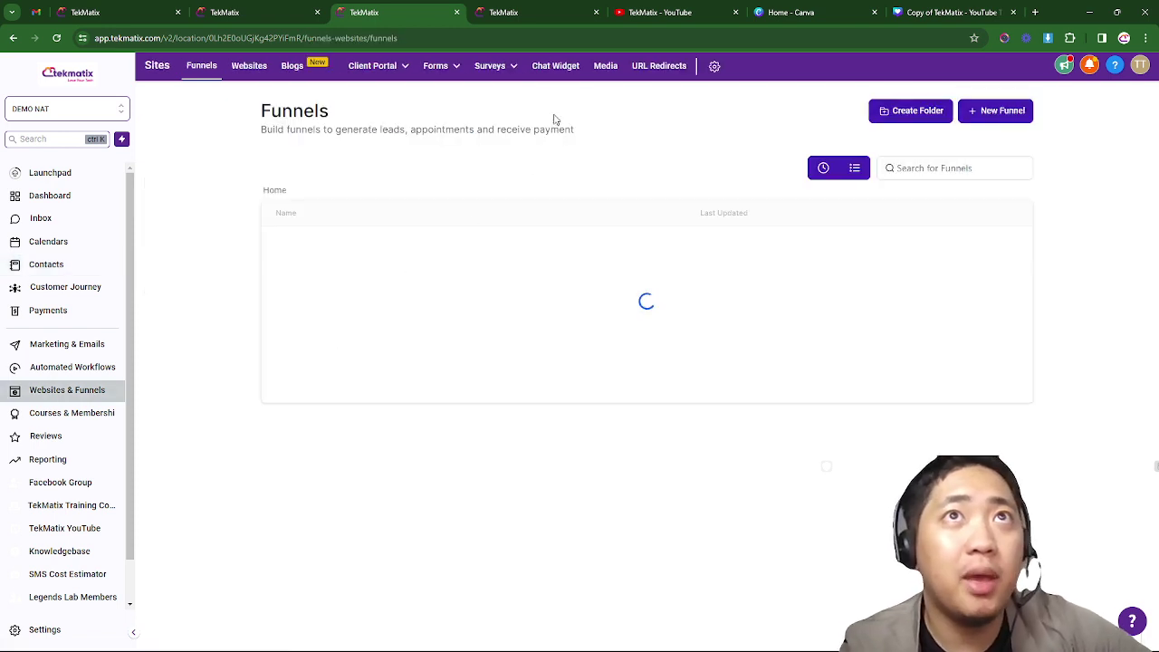
# - Copy the Consultation Form's shareable link from Sites > Forms > Builder > Integrate
pyautogui.moveTo(460, 67)
pyautogui.click(438, 88)
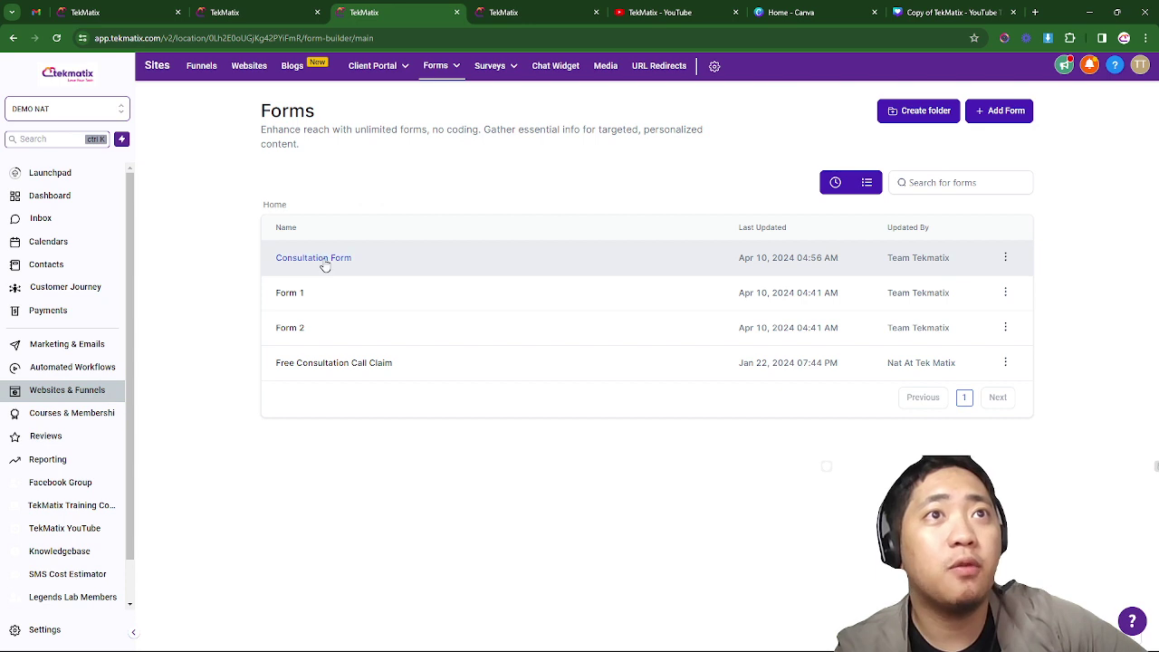
pyautogui.click(325, 263)
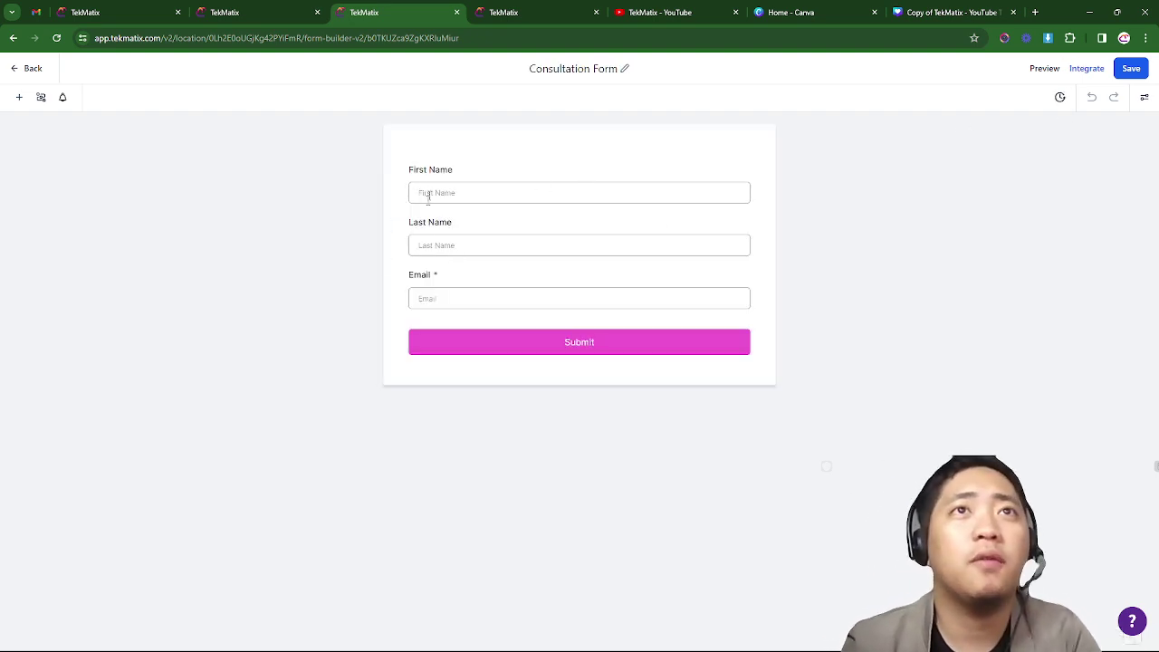
pyautogui.click(1087, 70)
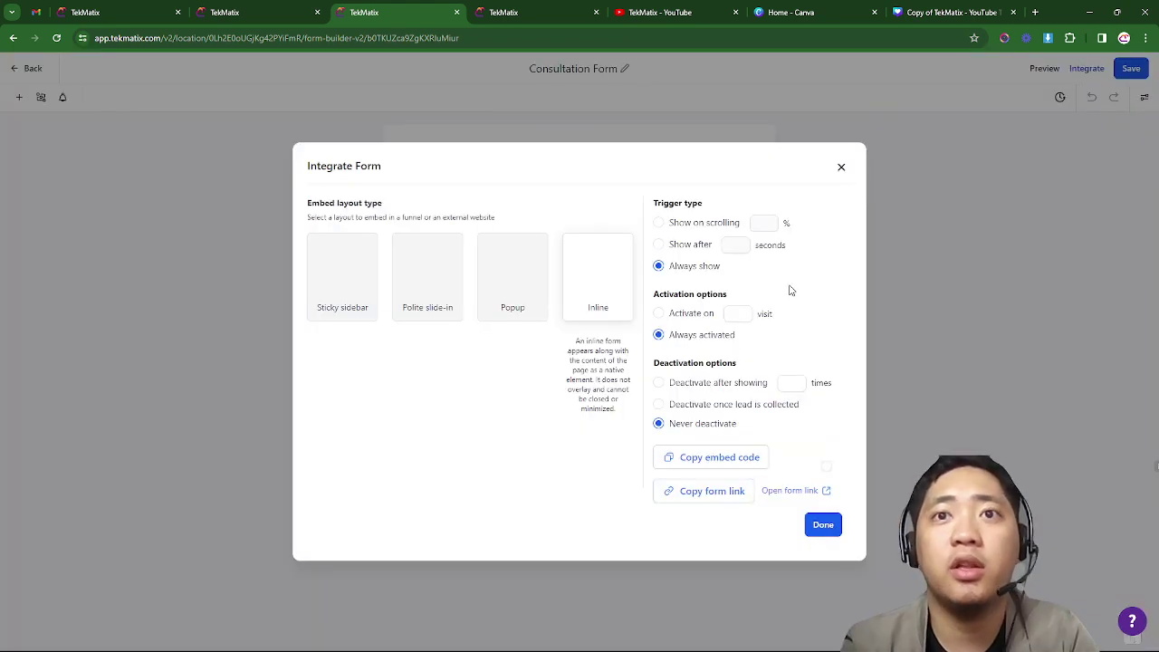
pyautogui.click(729, 500)
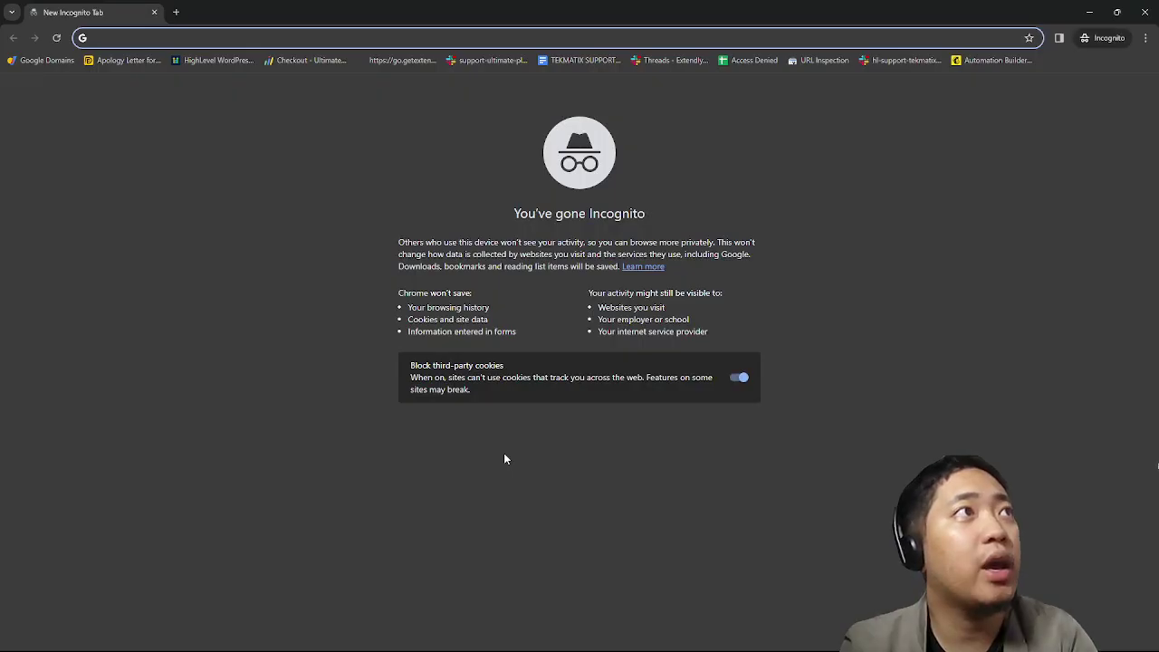
# - Load the form link in an Incognito window, then return to the New Lead workflow
pyautogui.hotkey('ctrl', 'v')
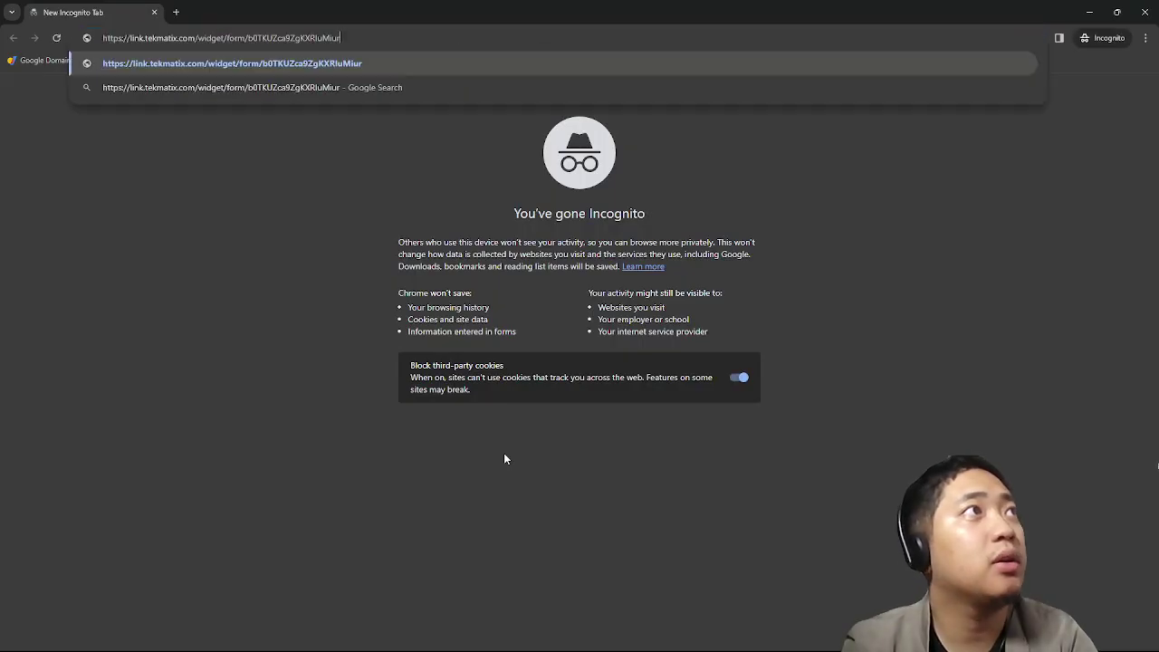
pyautogui.press('Return')
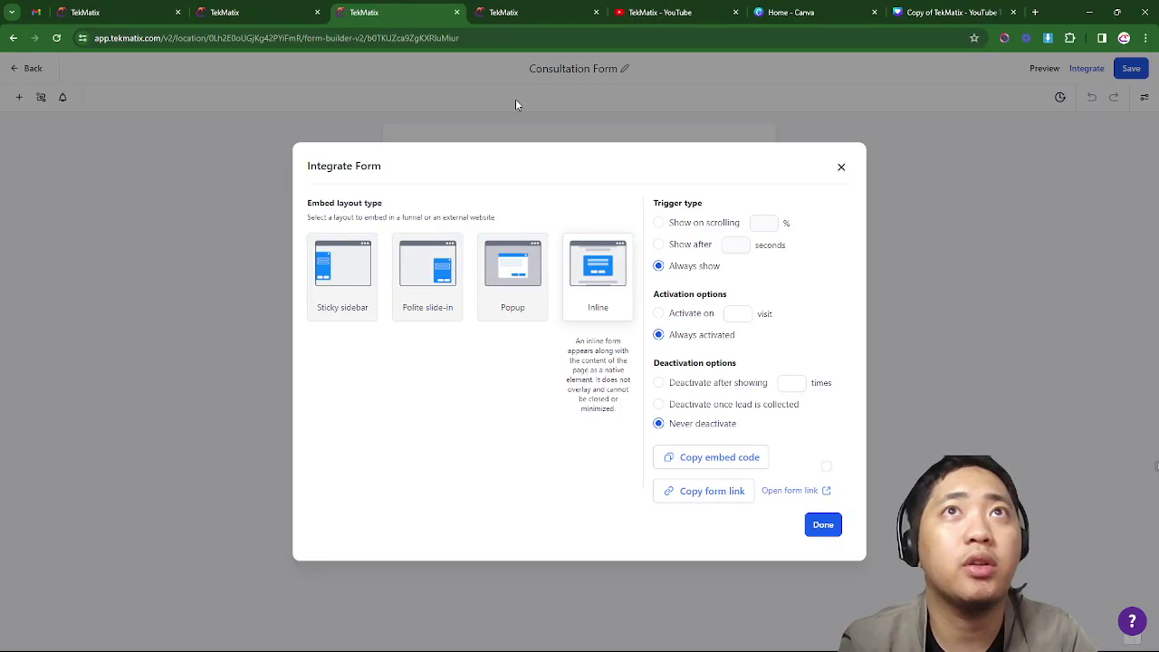
pyautogui.click(507, 12)
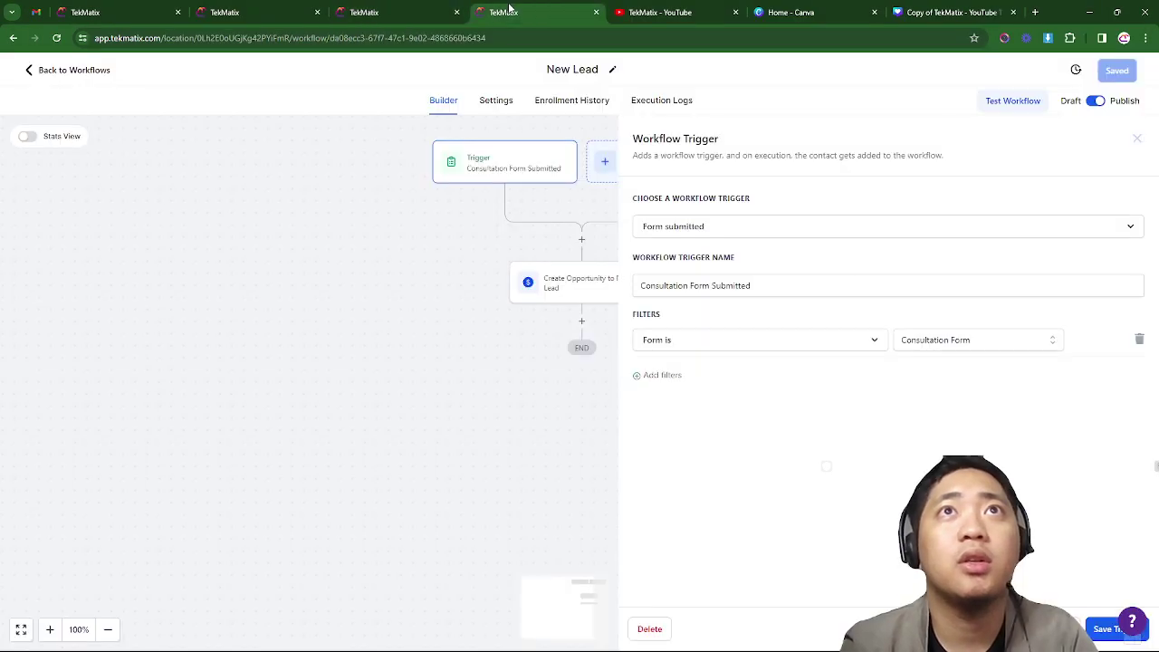
# - Rename the Create Opportunity action to 'Created Opportunity to New Lead'
pyautogui.moveTo(294, 333); pyautogui.dragTo(277, 291)
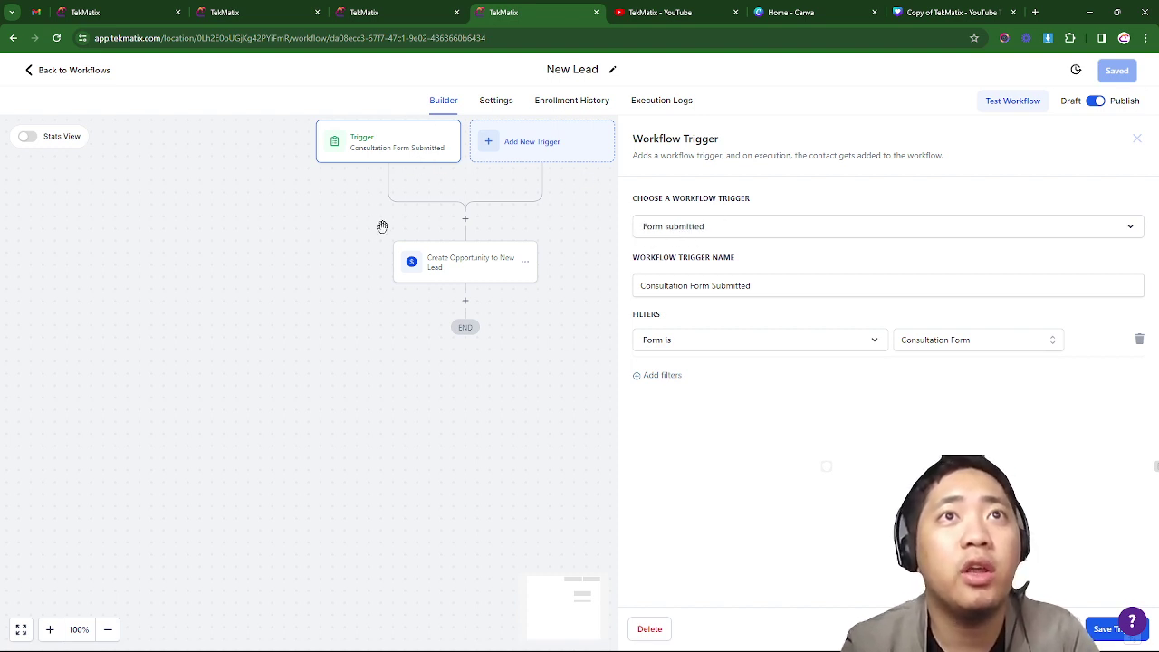
pyautogui.click(478, 275)
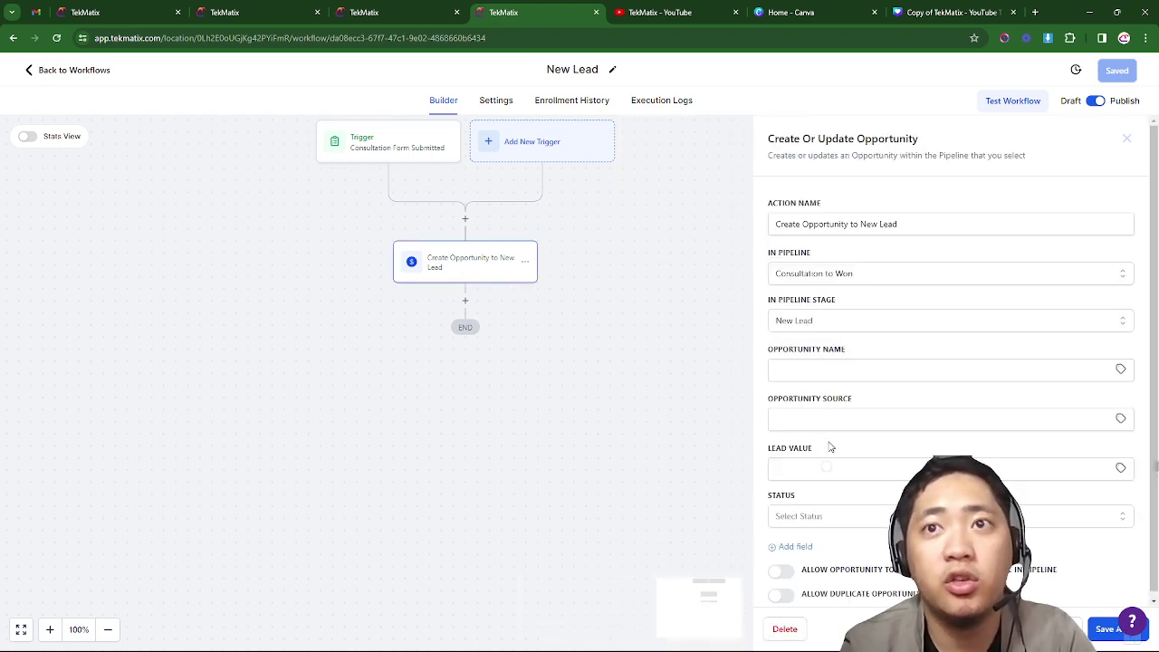
pyautogui.click(874, 218)
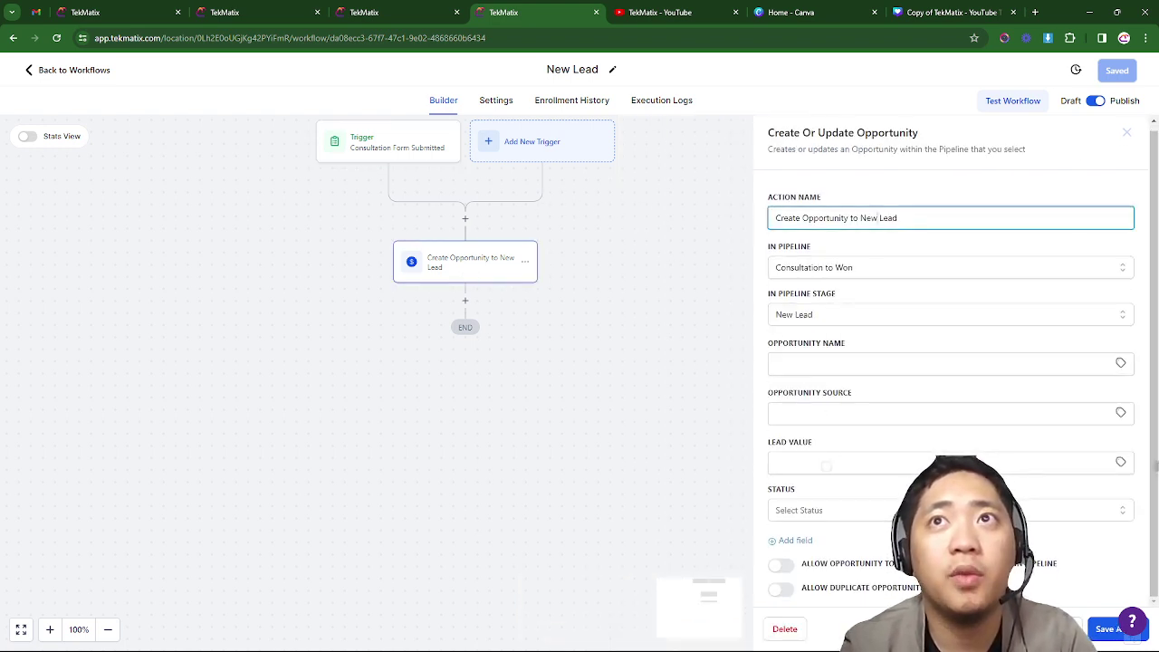
pyautogui.hotkey('ctrl', 'a')
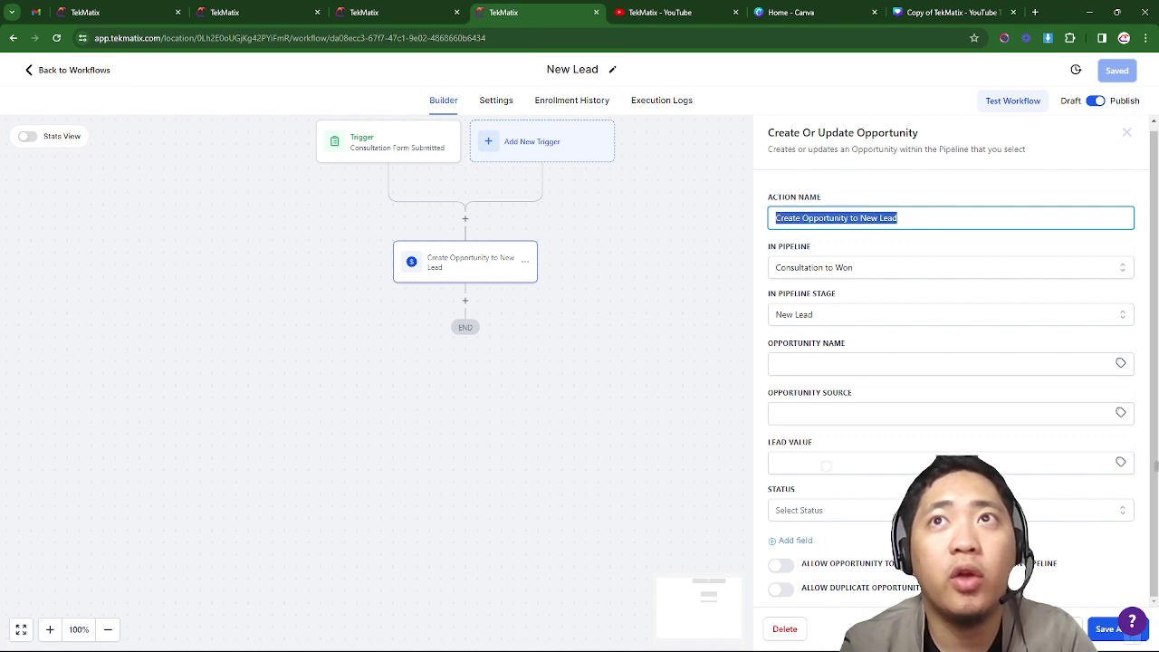
pyautogui.click(898, 218)
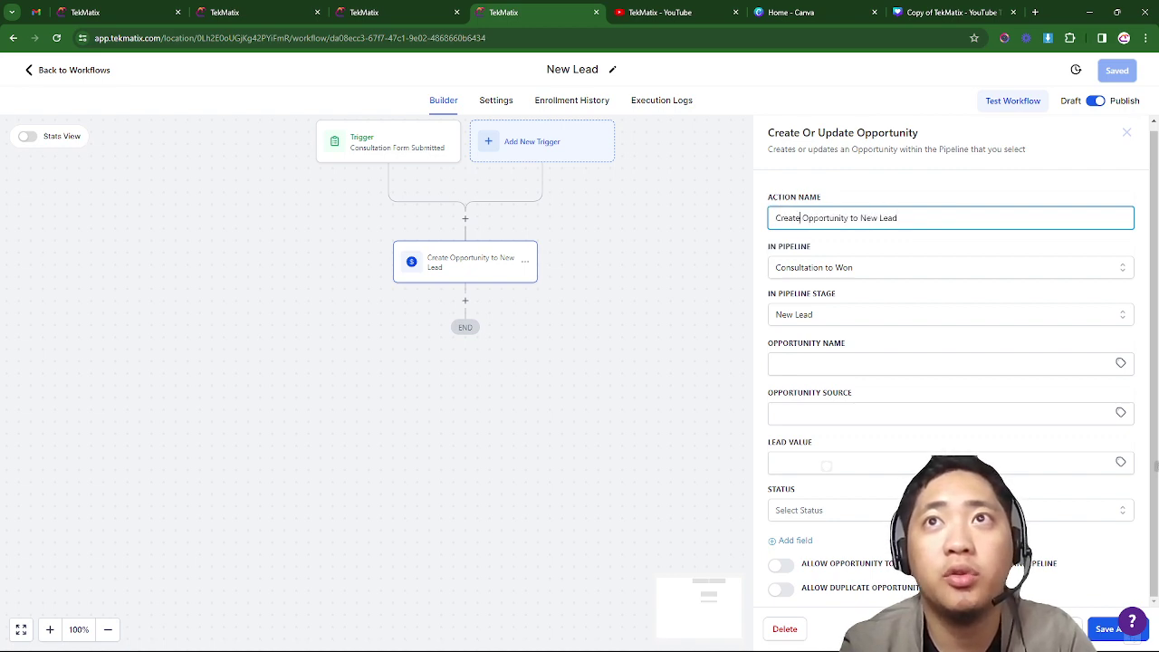
pyautogui.write('d')
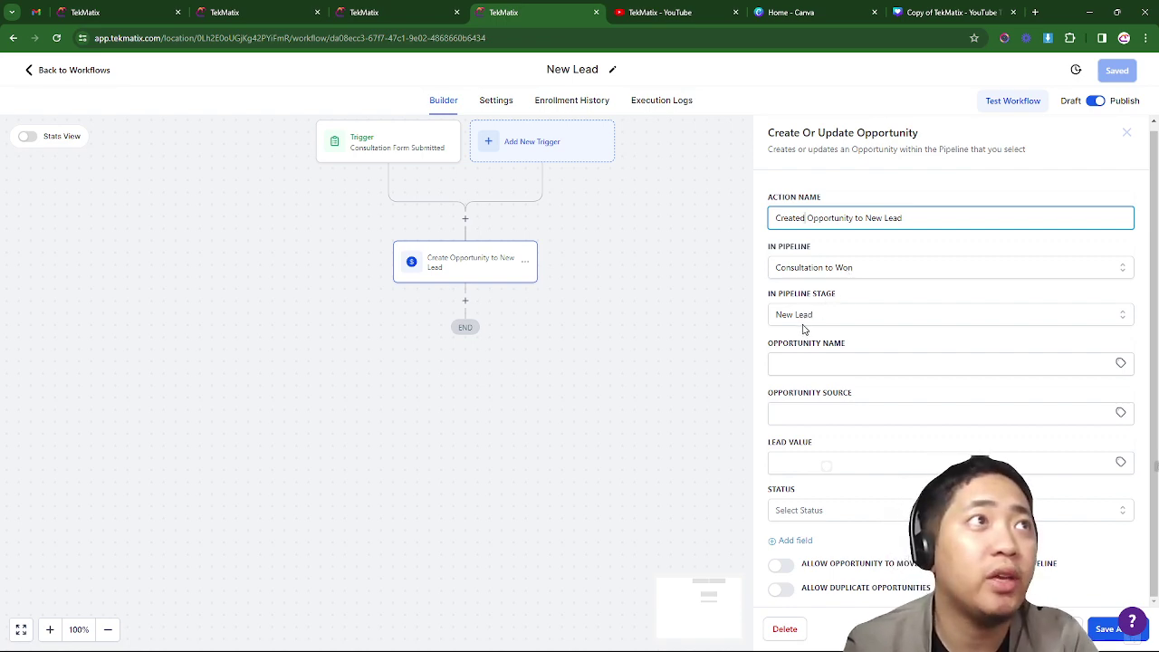
pyautogui.click(1107, 628)
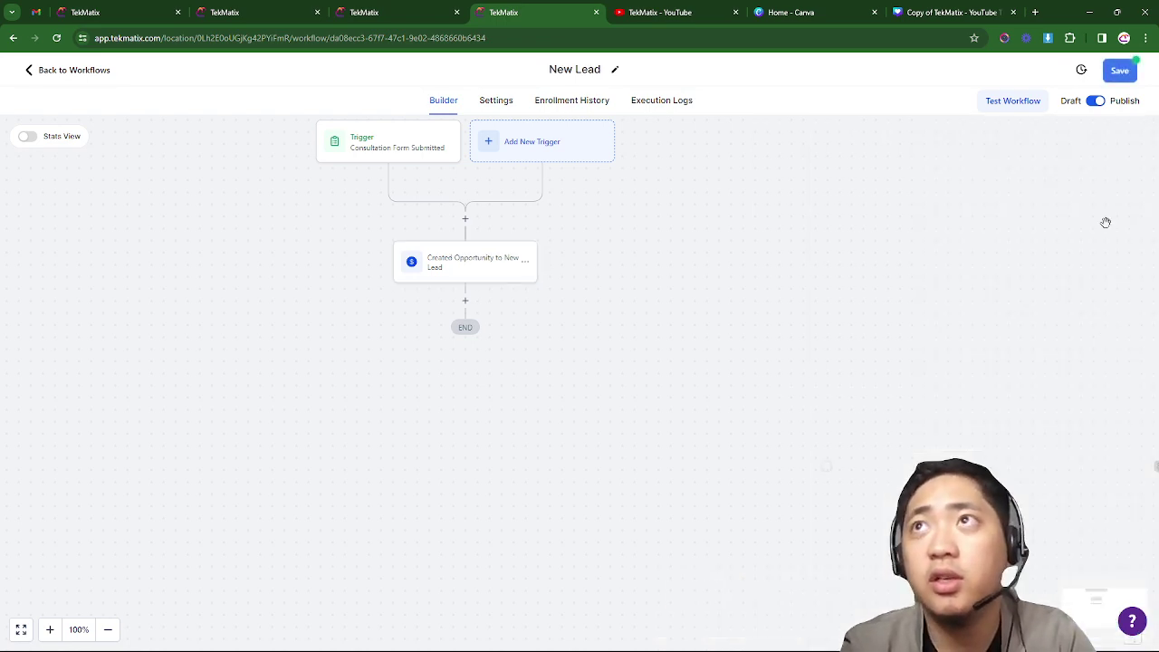
# - Save the New Lead workflow and switch to the incognito consultation form window
pyautogui.click(1120, 72)
pyautogui.moveTo(910, 286); pyautogui.dragTo(1015, 293)
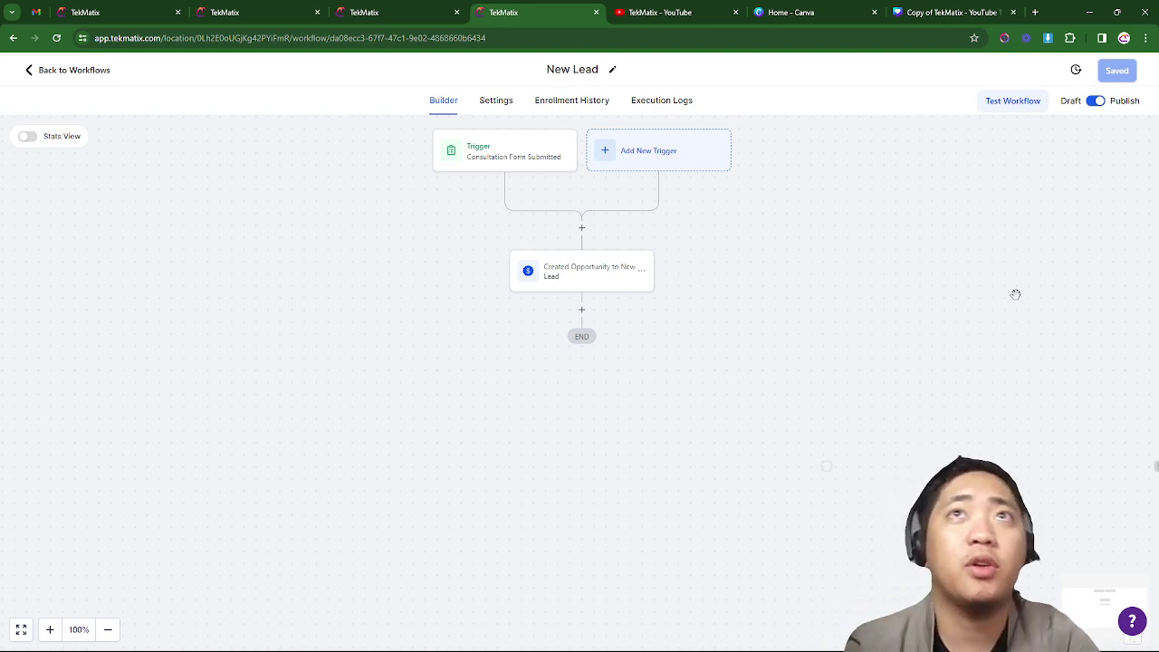
pyautogui.hotkey('alt', 'Tab')
pyautogui.hotkey('alt', 'Tab')
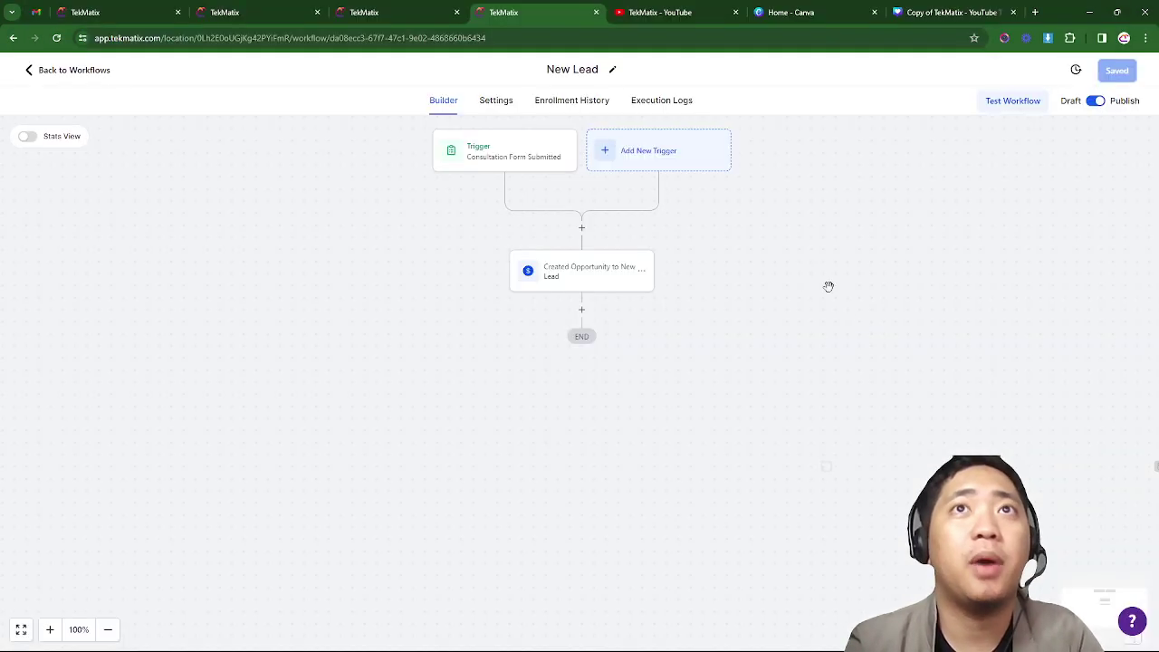
pyautogui.hotkey('alt', 'Tab')
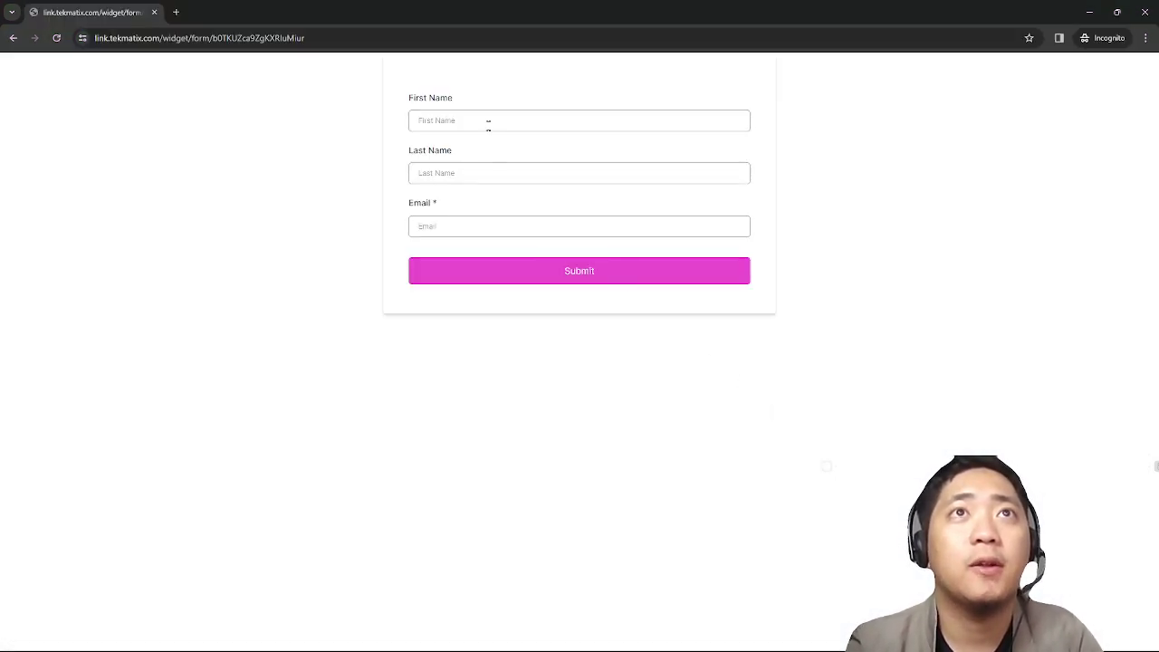
pyautogui.click(488, 125)
pyautogui.click(480, 172)
pyautogui.click(441, 227)
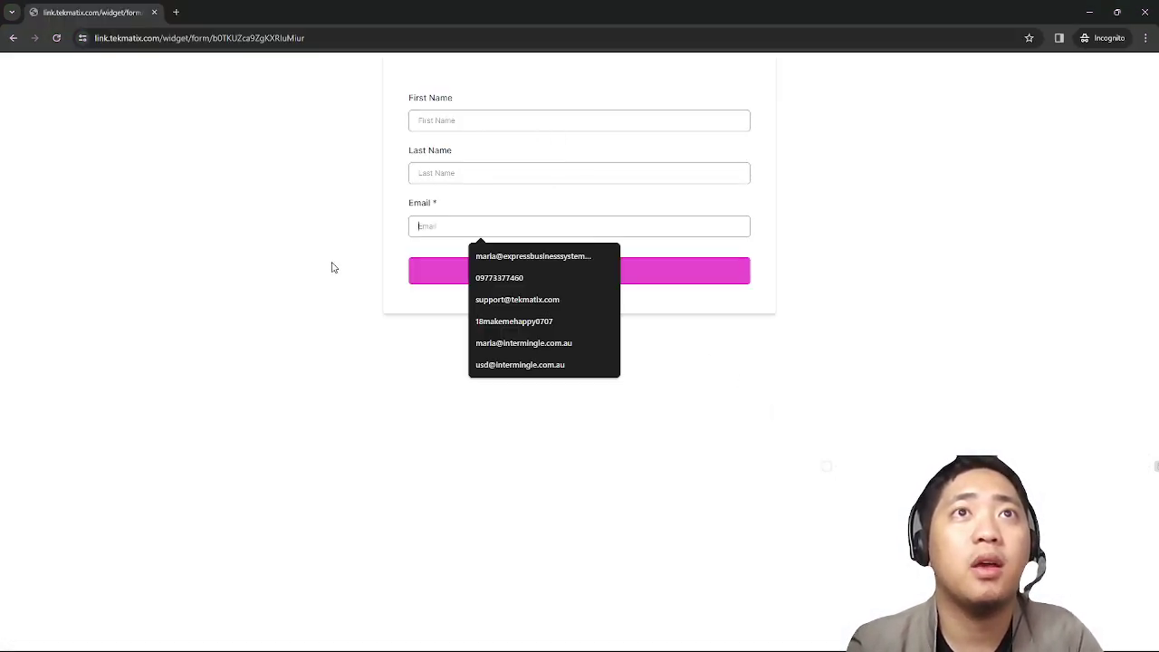
pyautogui.click(331, 267)
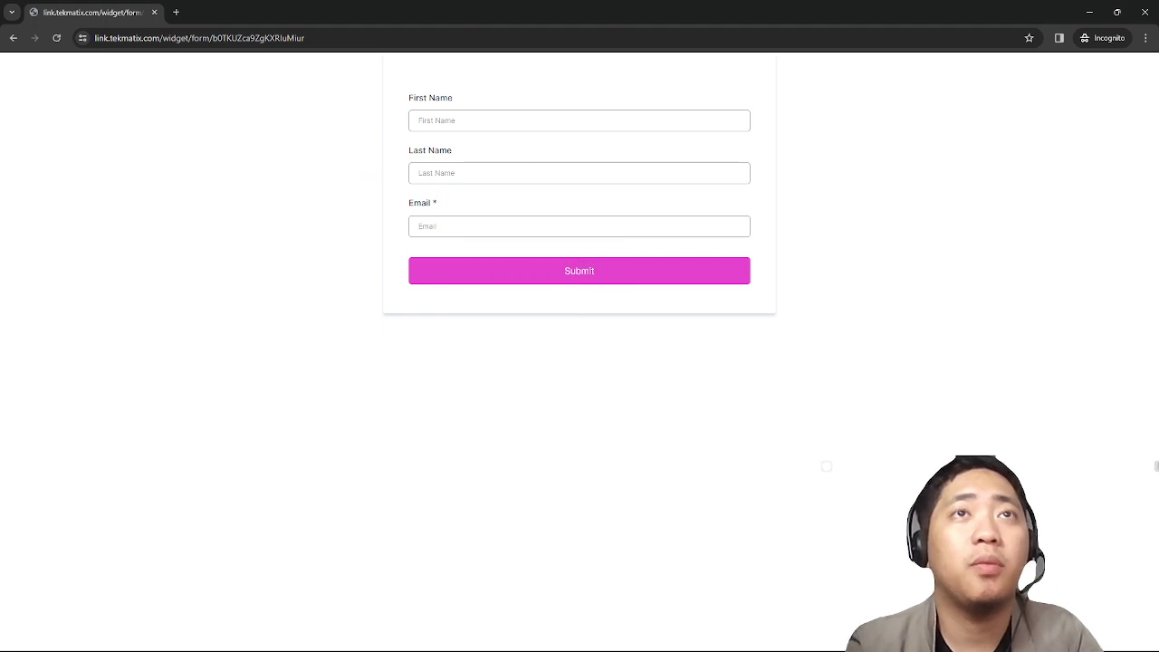
pyautogui.hotkey('alt', 'Tab')
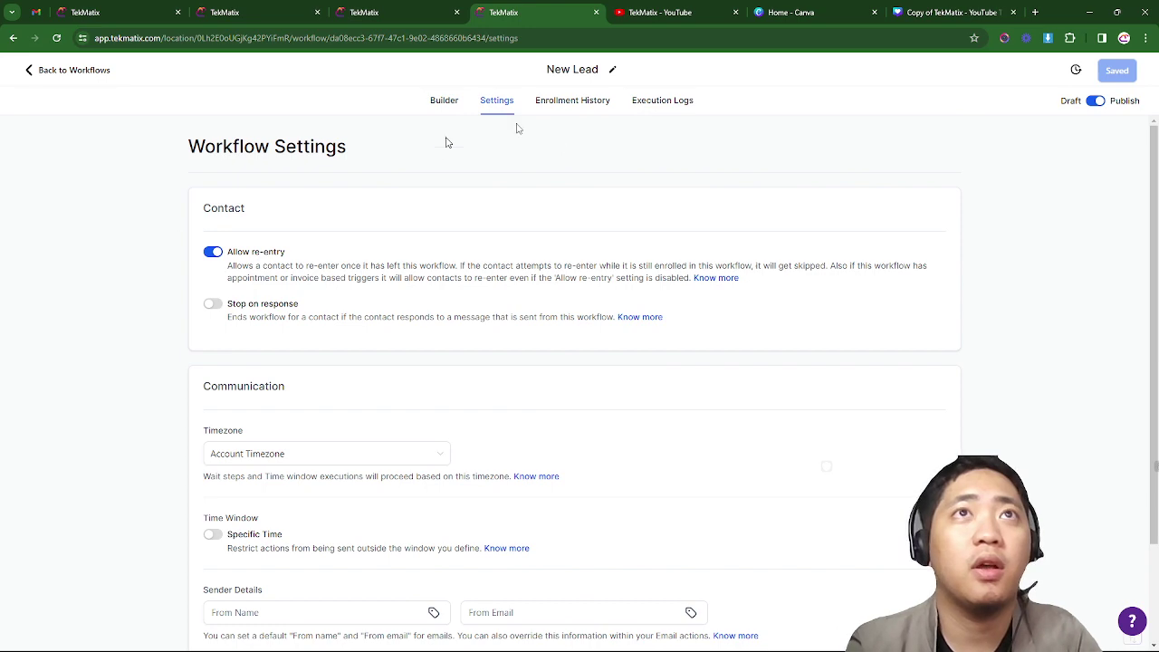
pyautogui.click(460, 104)
pyautogui.click(393, 14)
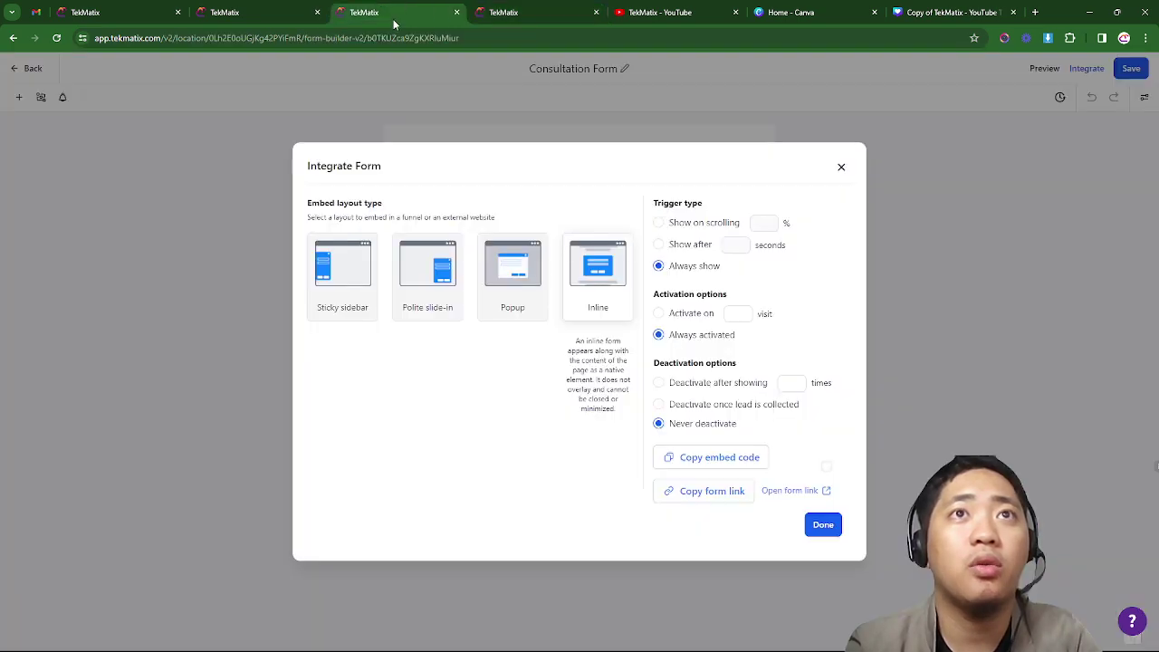
pyautogui.click(285, 12)
pyautogui.scroll(4, 333, 240)
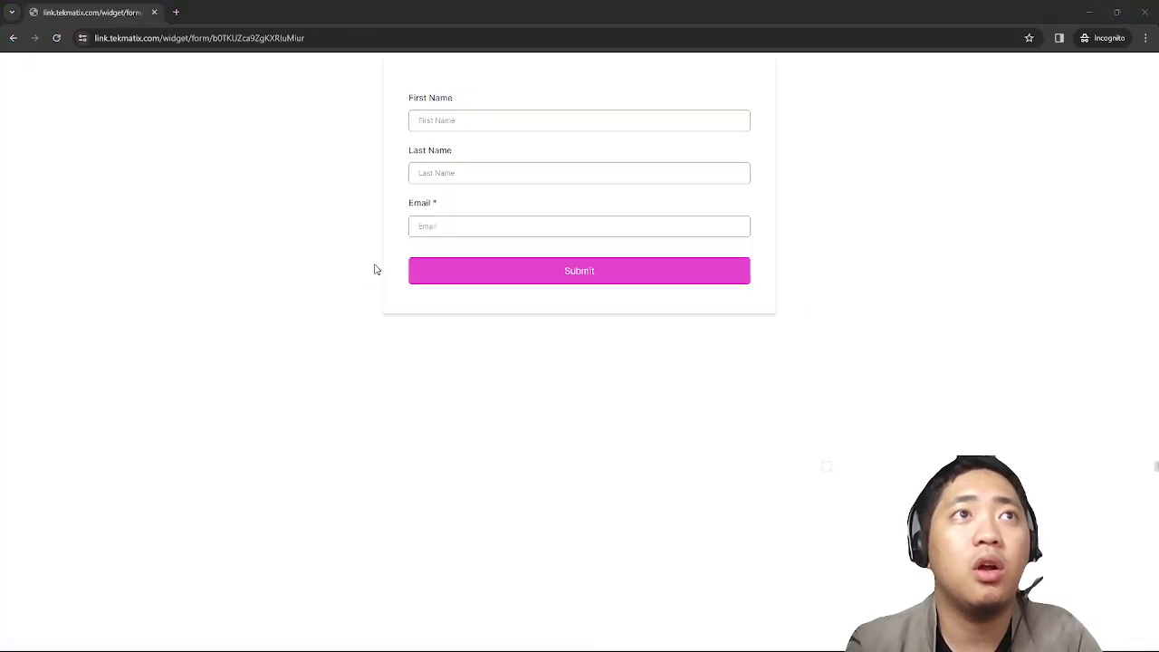
pyautogui.hotkey('alt', 'Tab')
pyautogui.hotkey('alt', 'Tab')
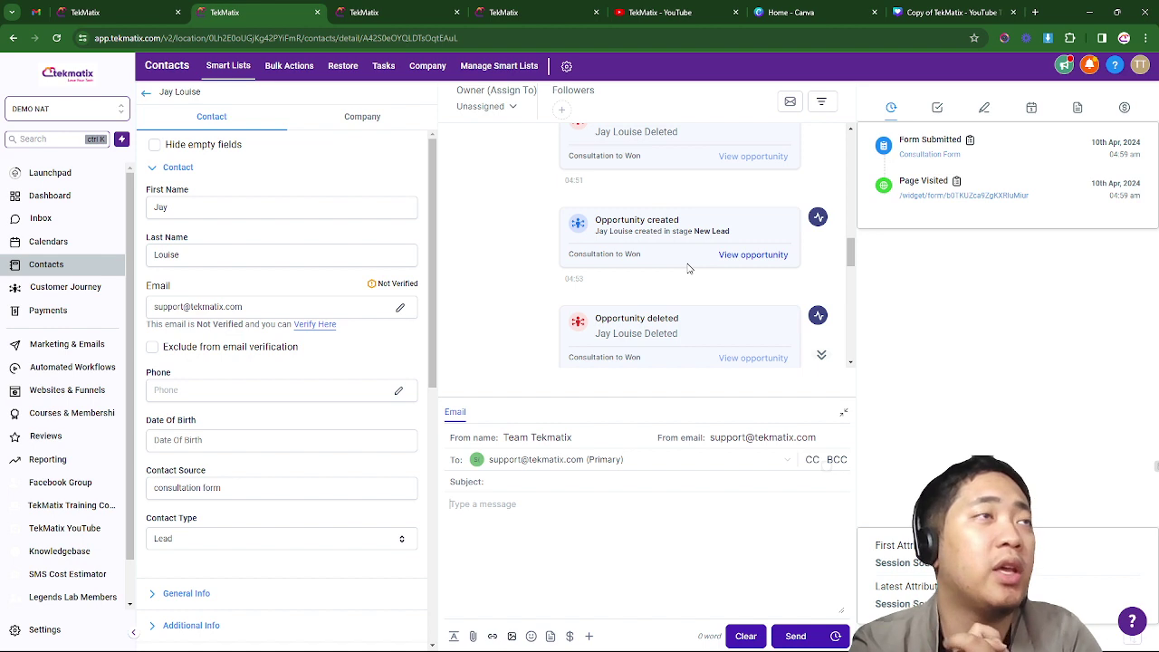
pyautogui.hotkey('alt', 'Tab')
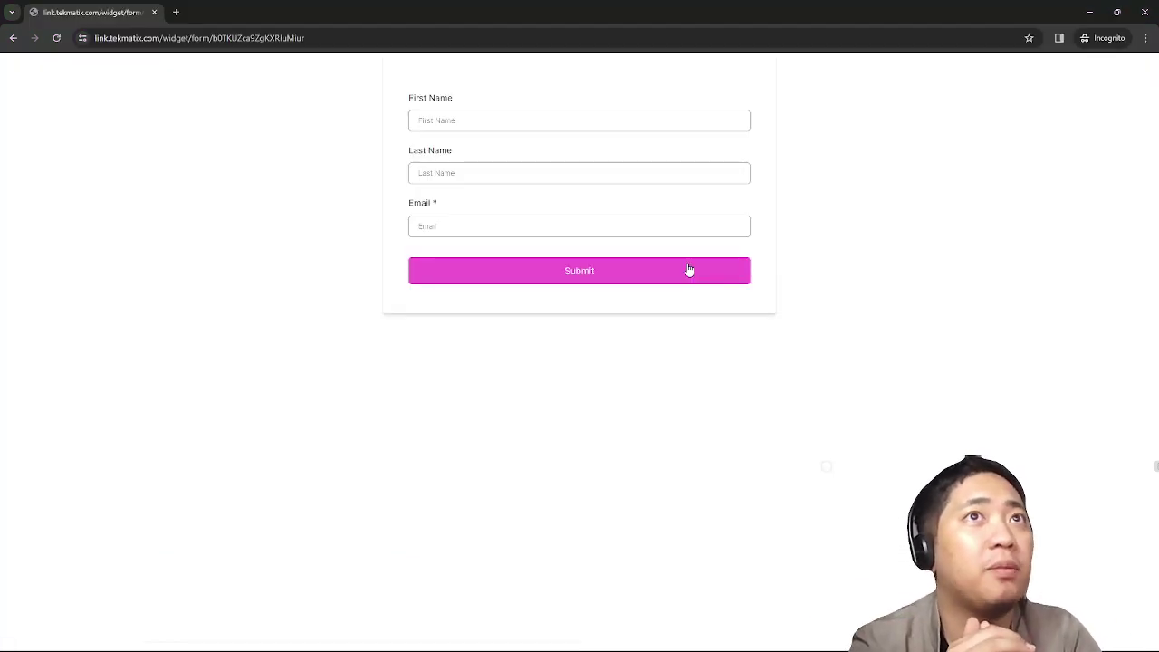
# - Fill in the contact's name and support e-mail, submit the form, and view the contact record
pyautogui.write('Jay')
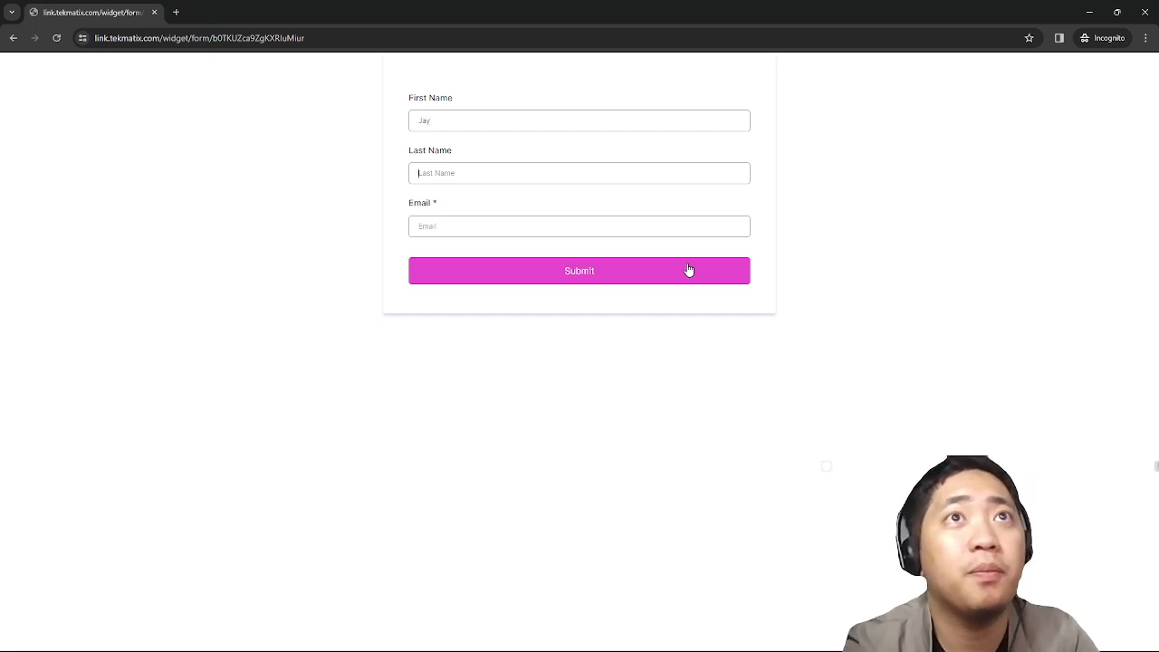
pyautogui.write('J')
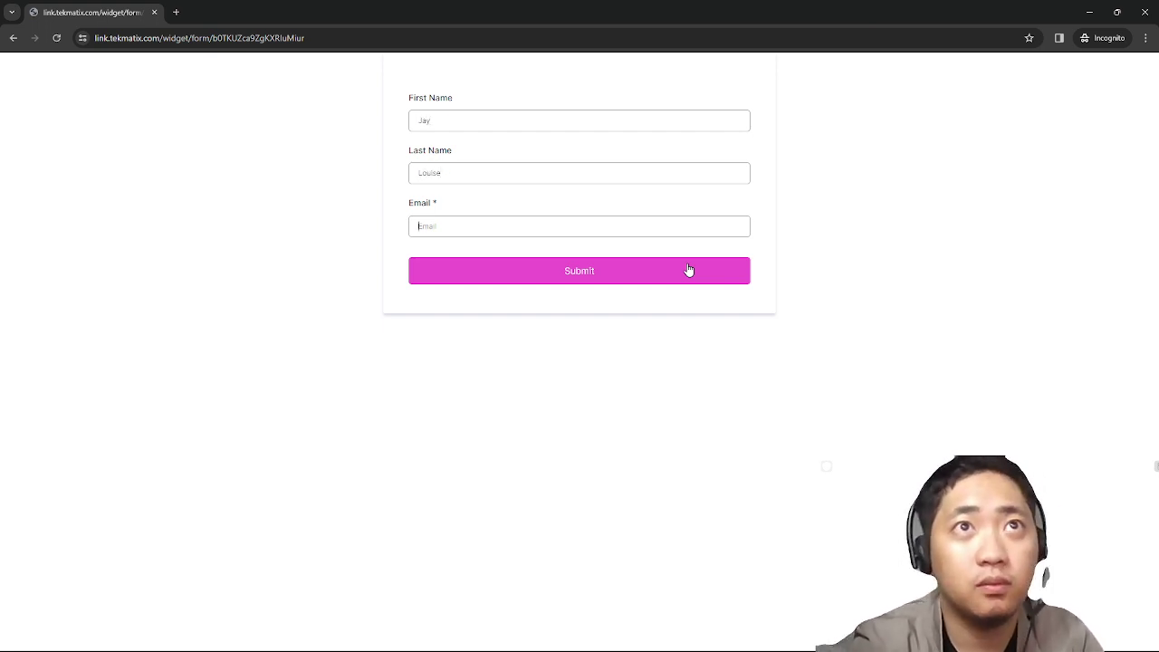
pyautogui.press('Tab')
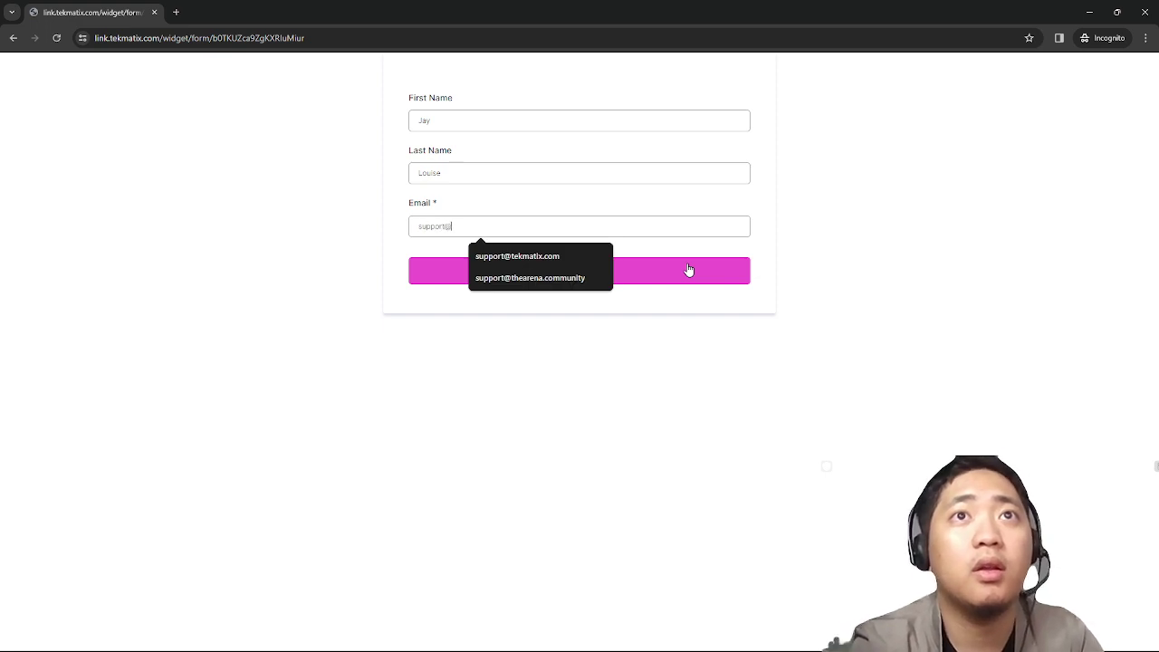
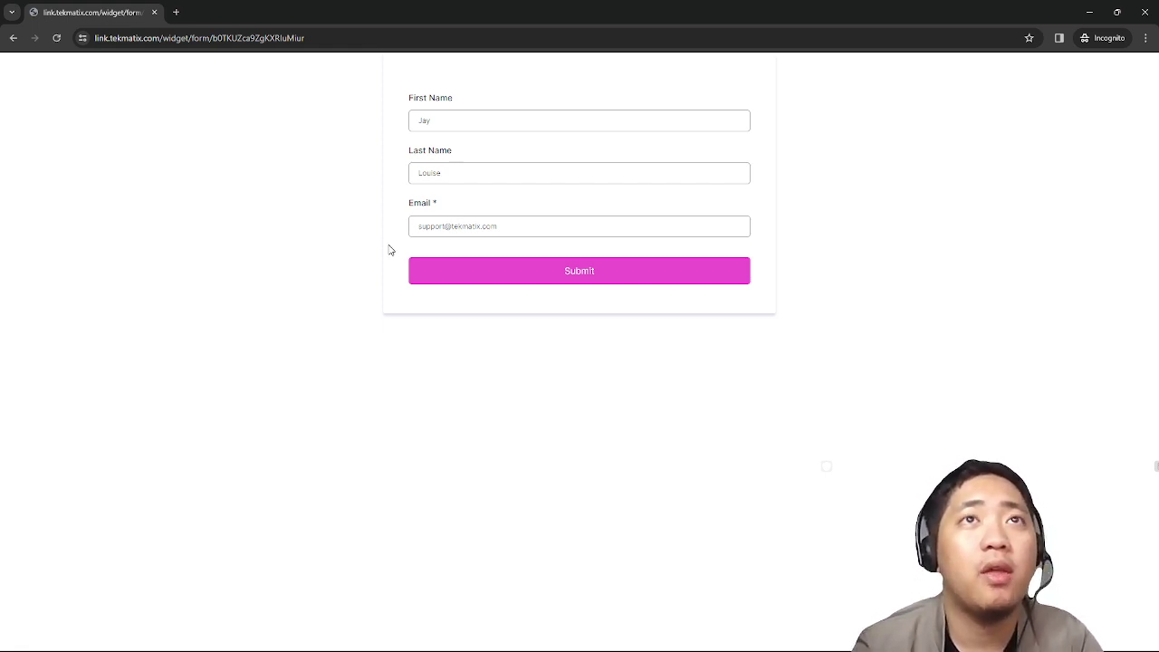
pyautogui.click(604, 276)
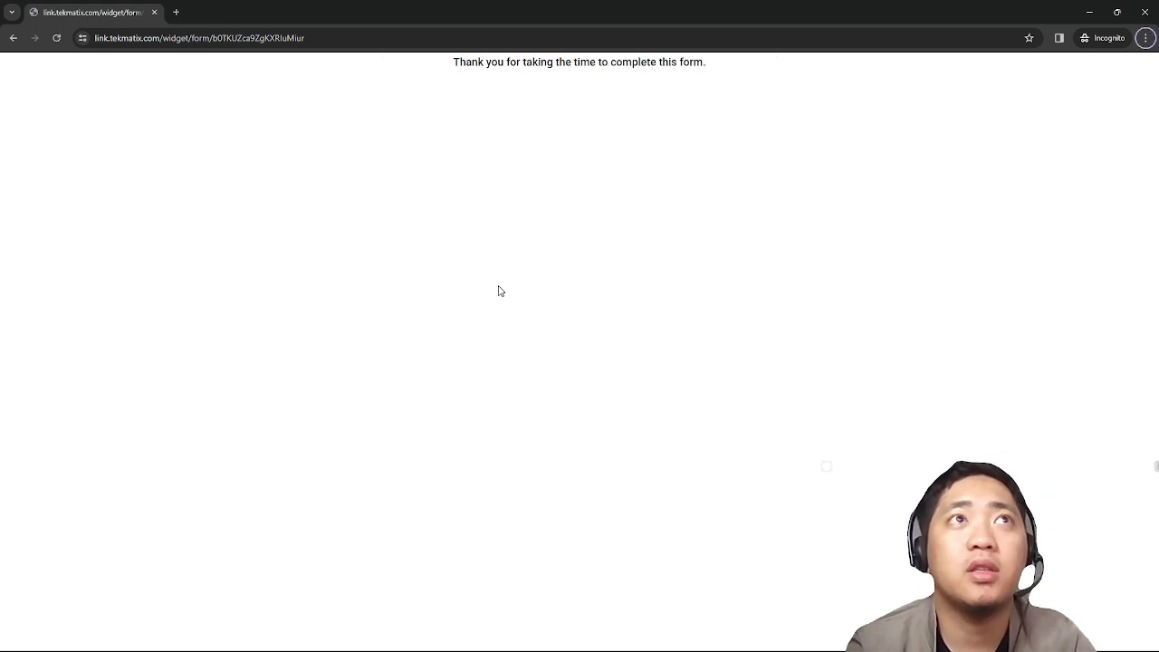
pyautogui.hotkey('alt', 'Tab')
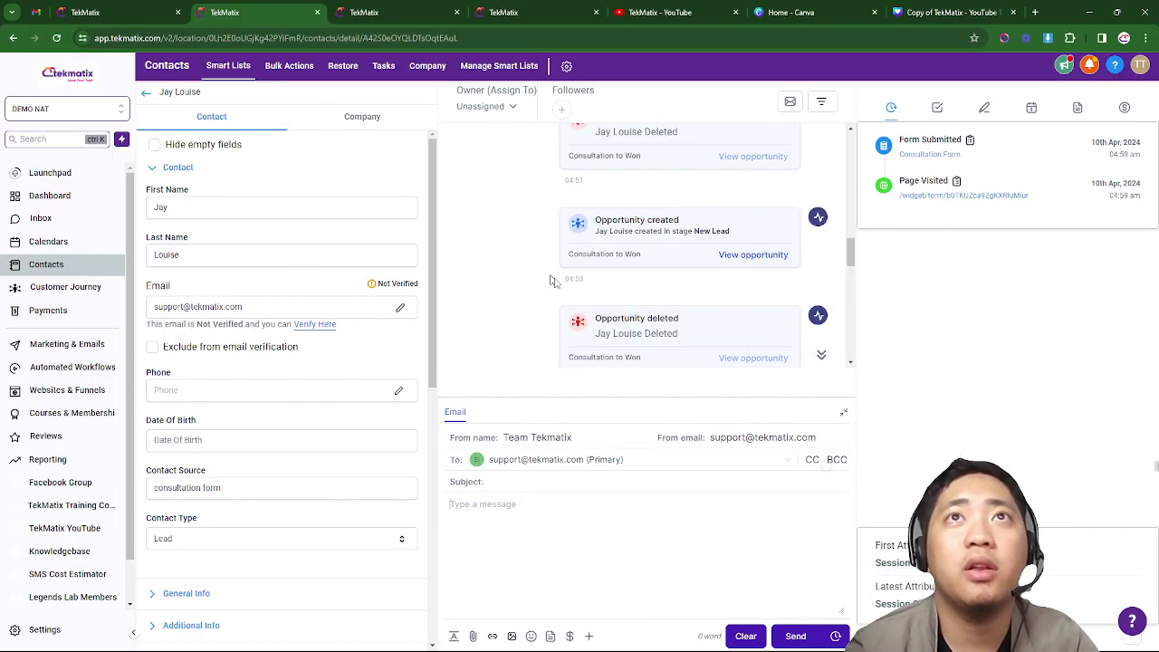
# - Show the New Lead workflow's Enrollment History with its Finished entries
pyautogui.click(540, 10)
pyautogui.click(573, 114)
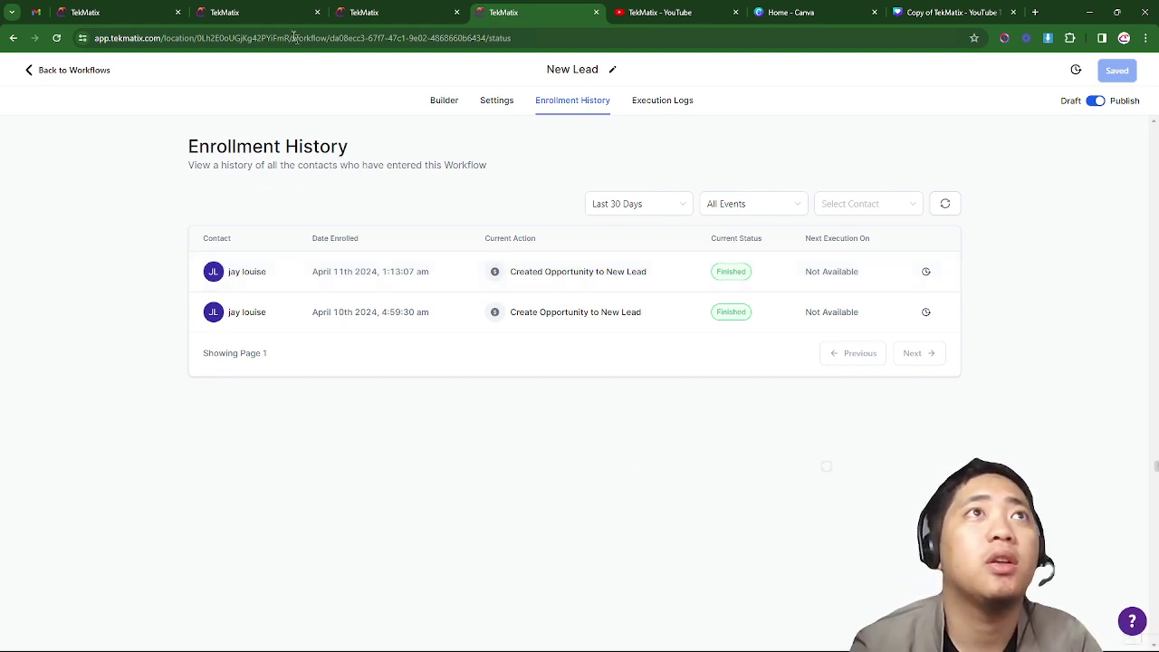
# - Compare the Consultation to Won board's New Lead card against the workflow's enrollment history
pyautogui.click(145, 11)
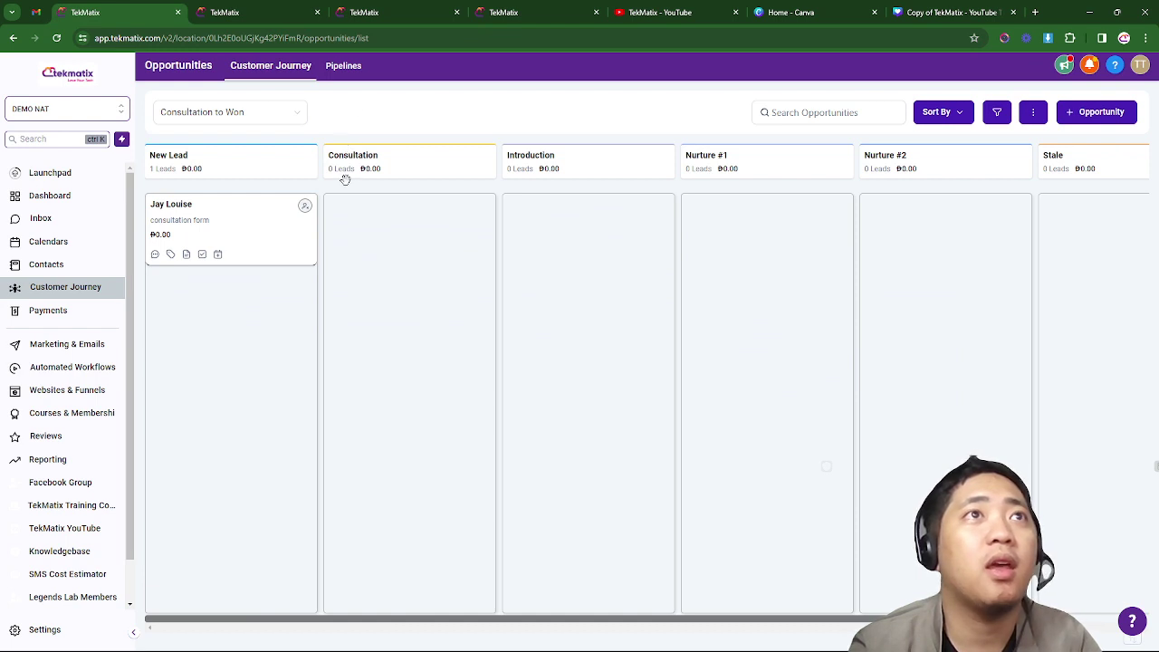
pyautogui.click(507, 11)
pyautogui.click(161, 8)
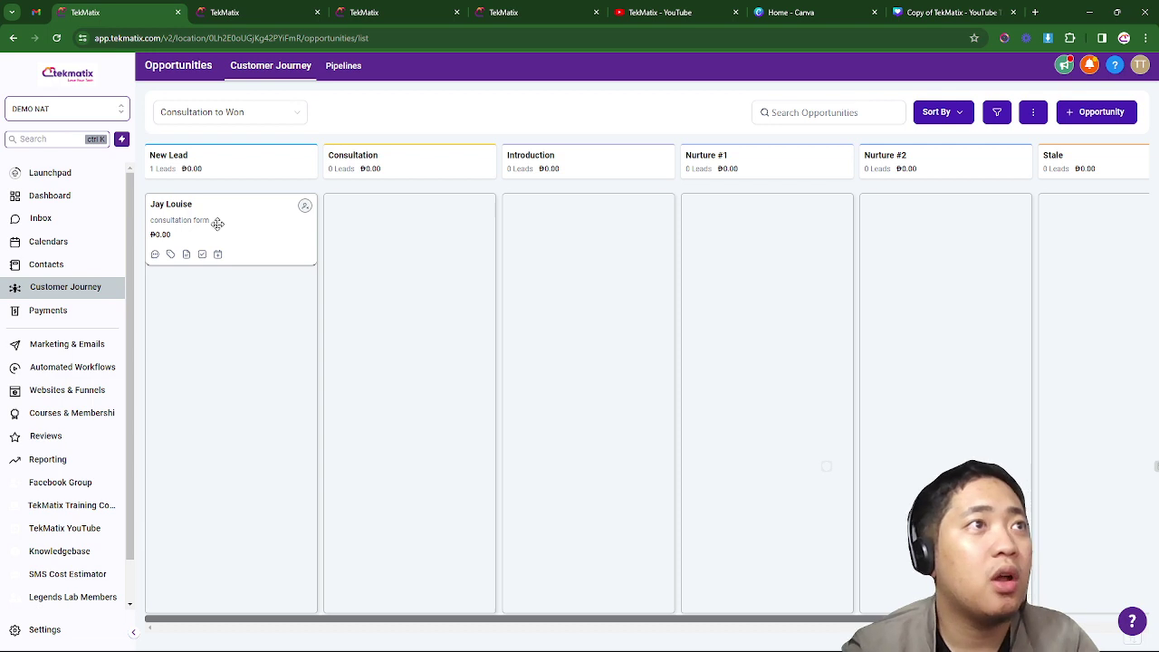
pyautogui.hotkey('ctrl', '4')
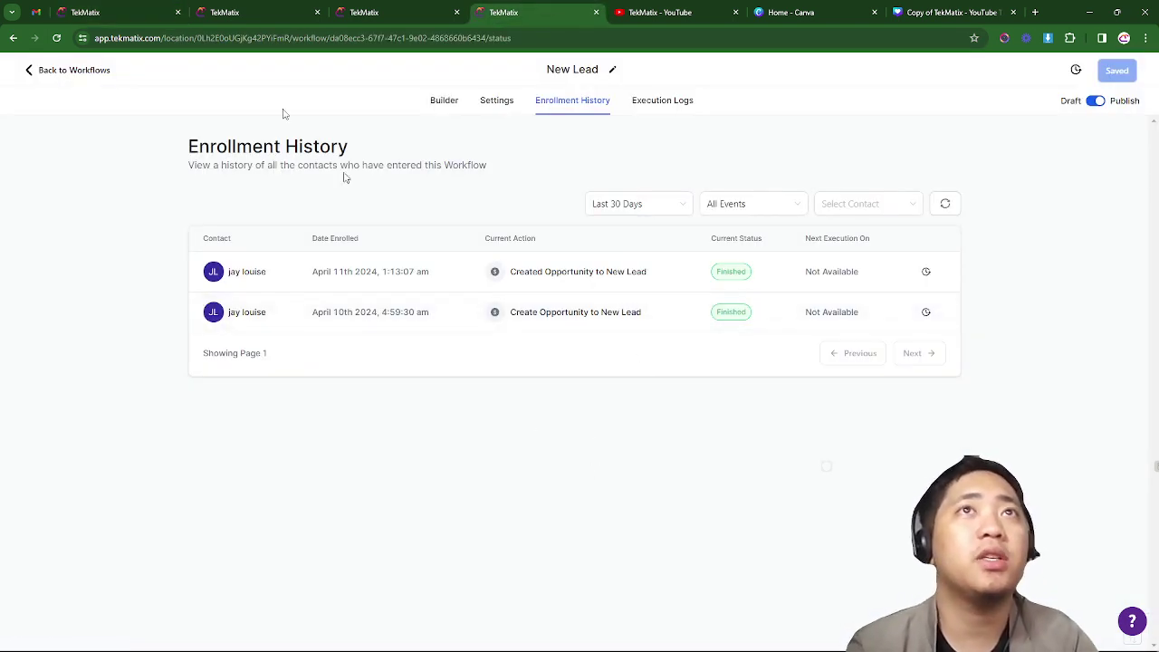
pyautogui.click(118, 9)
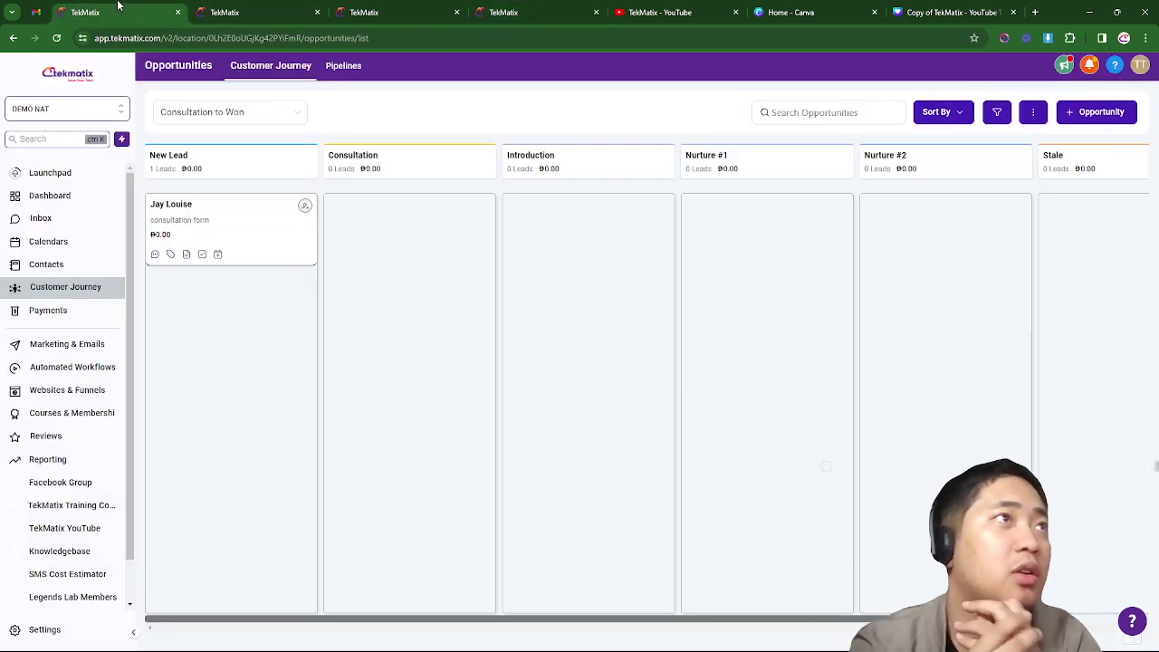